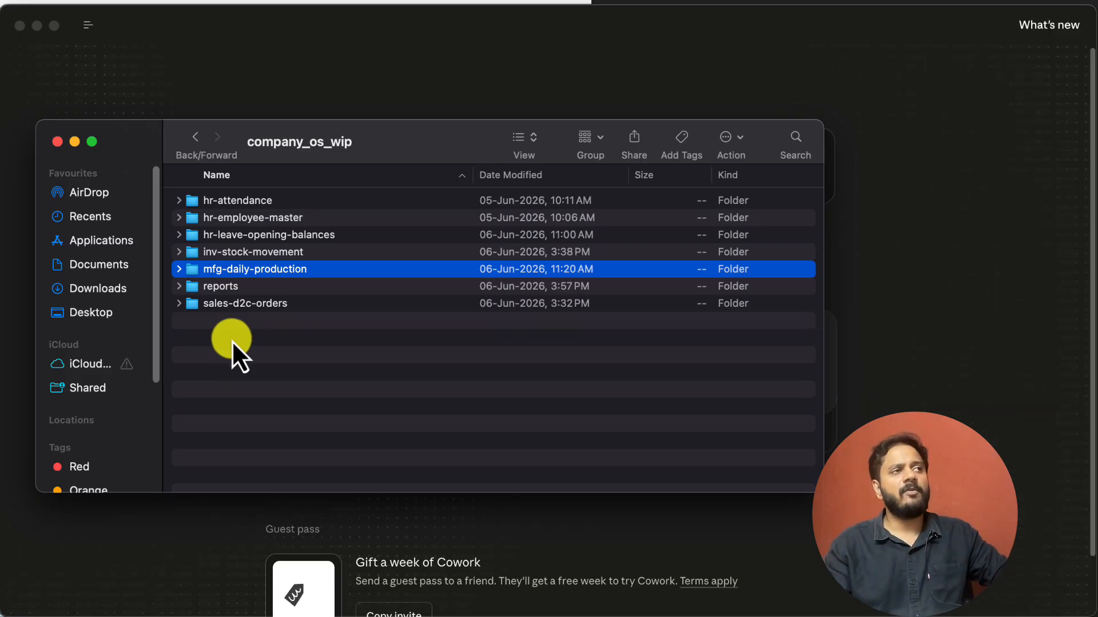
Preview sample-data.csv in the mfg-daily-production folder and review its daily production records
{"action": "left_click", "coordinate": [232, 341]}
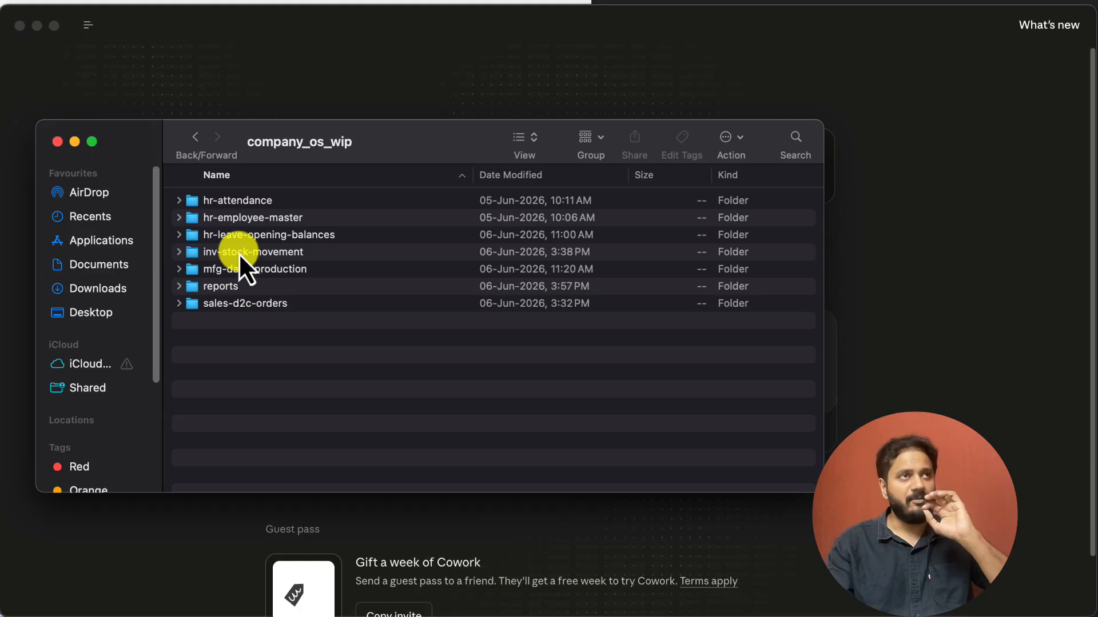
{"action": "double_click", "coordinate": [247, 273]}
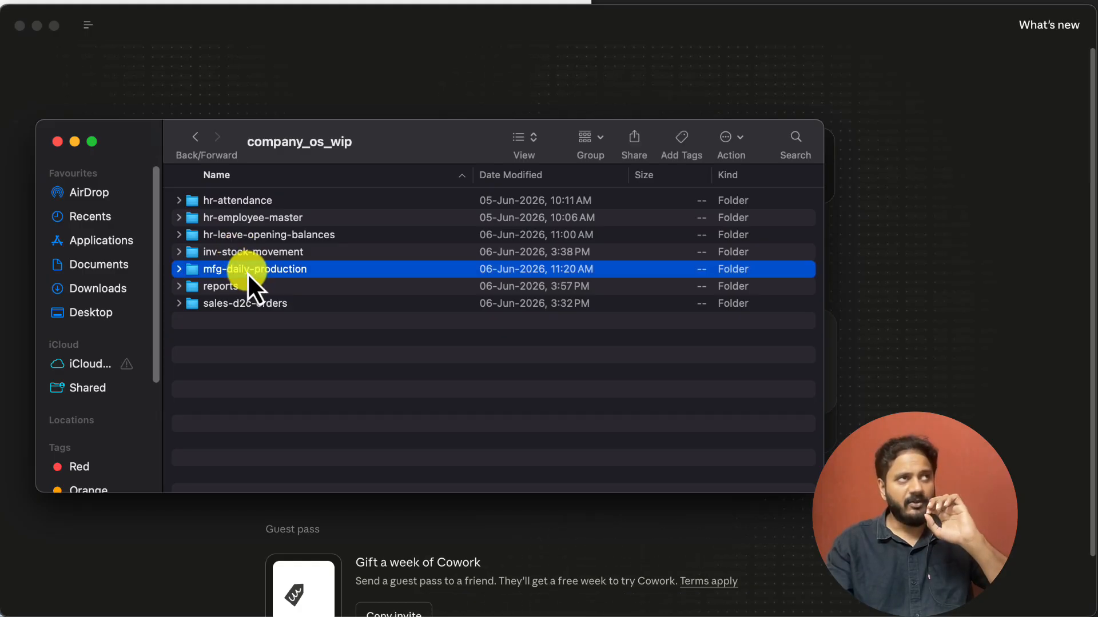
{"action": "left_click", "coordinate": [242, 207]}
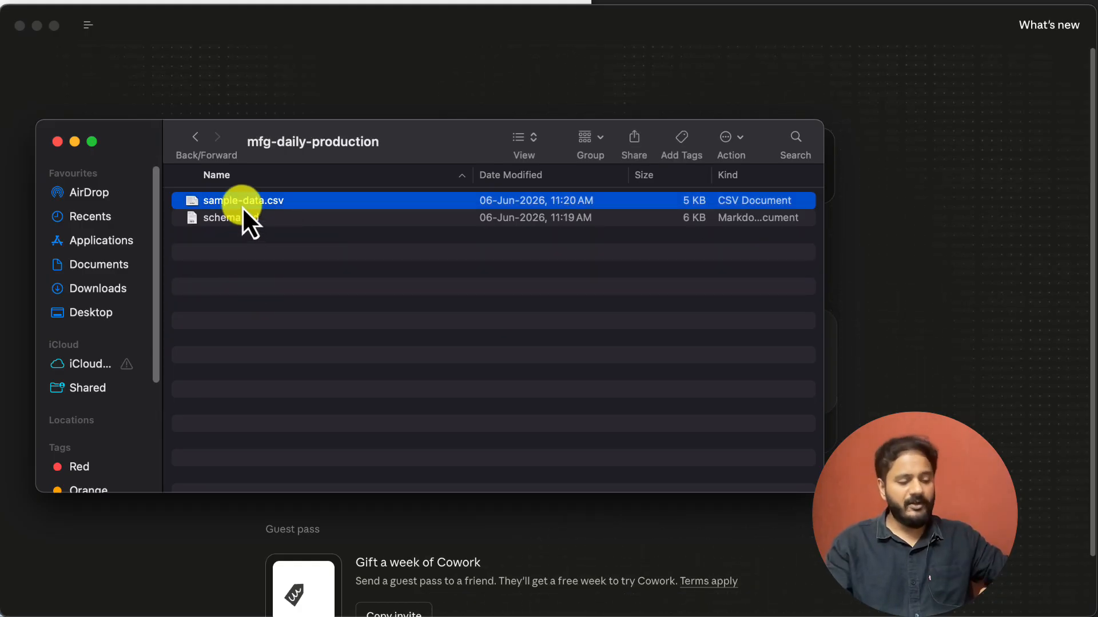
{"action": "key", "text": "space"}
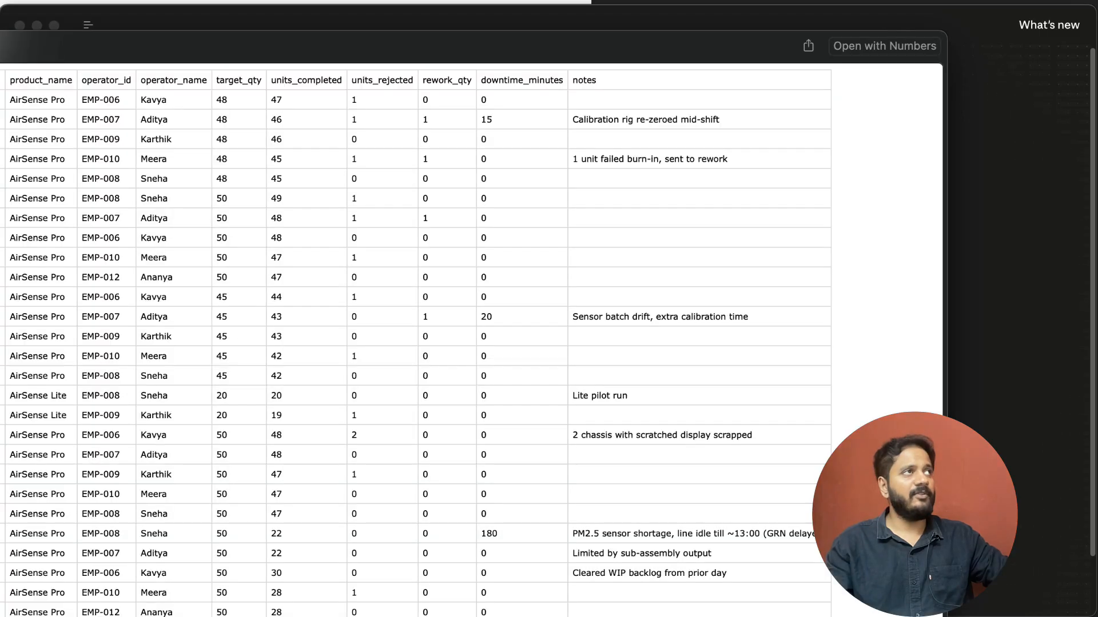
{"action": "left_click_drag", "start_coordinate": [0, 46], "coordinate": [145, 39]}
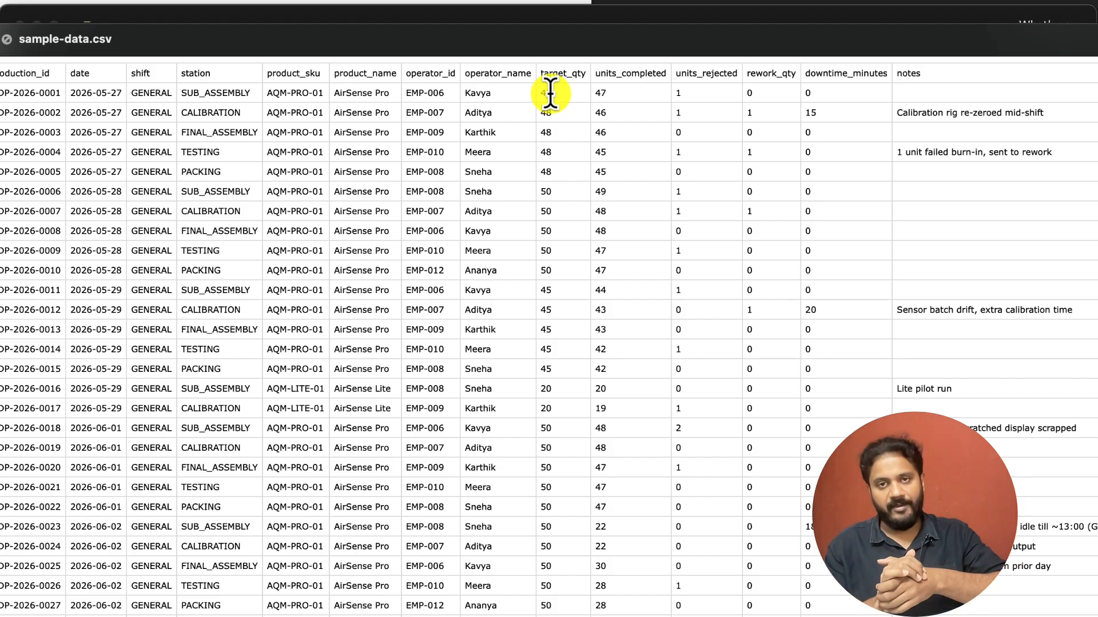
{"action": "key", "text": "space"}
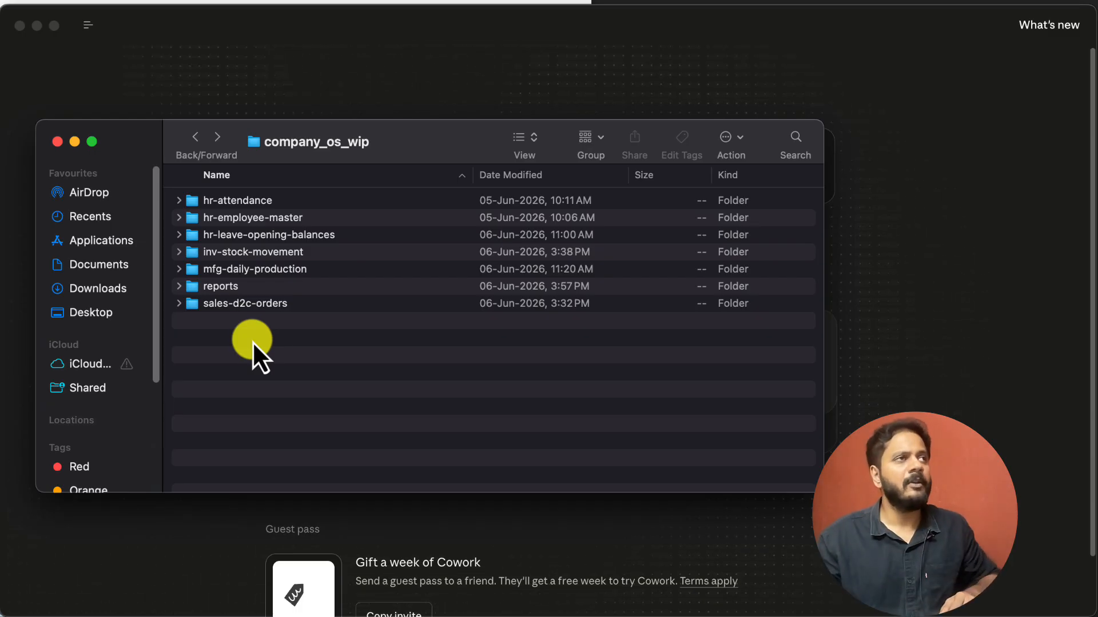
Preview sample-data.csv in the sales-d2c-orders folder and review its order, pricing, discount and tax columns
{"action": "double_click", "coordinate": [248, 307]}
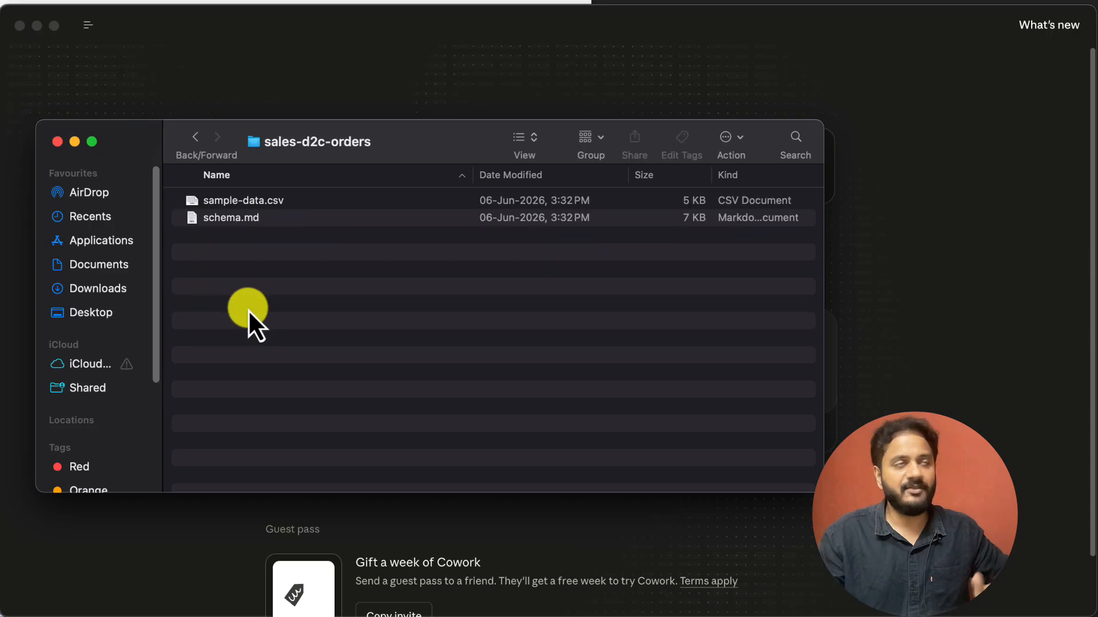
{"action": "left_click", "coordinate": [236, 204]}
{"action": "key", "text": "space"}
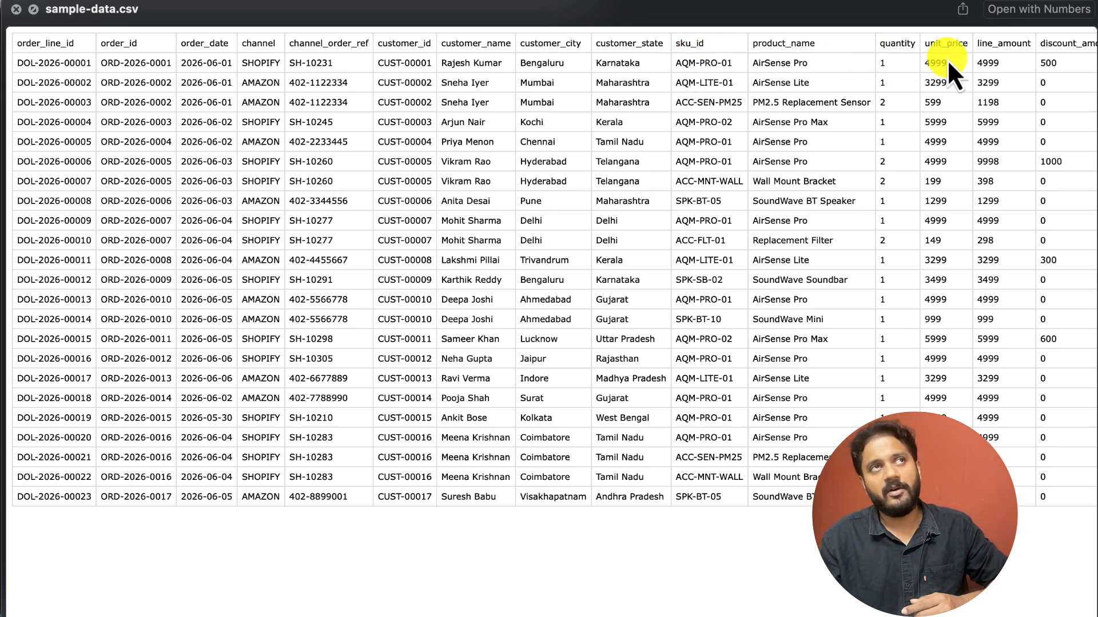
{"action": "scroll", "coordinate": [986, 75], "scroll_direction": "right", "scroll_amount": 10}
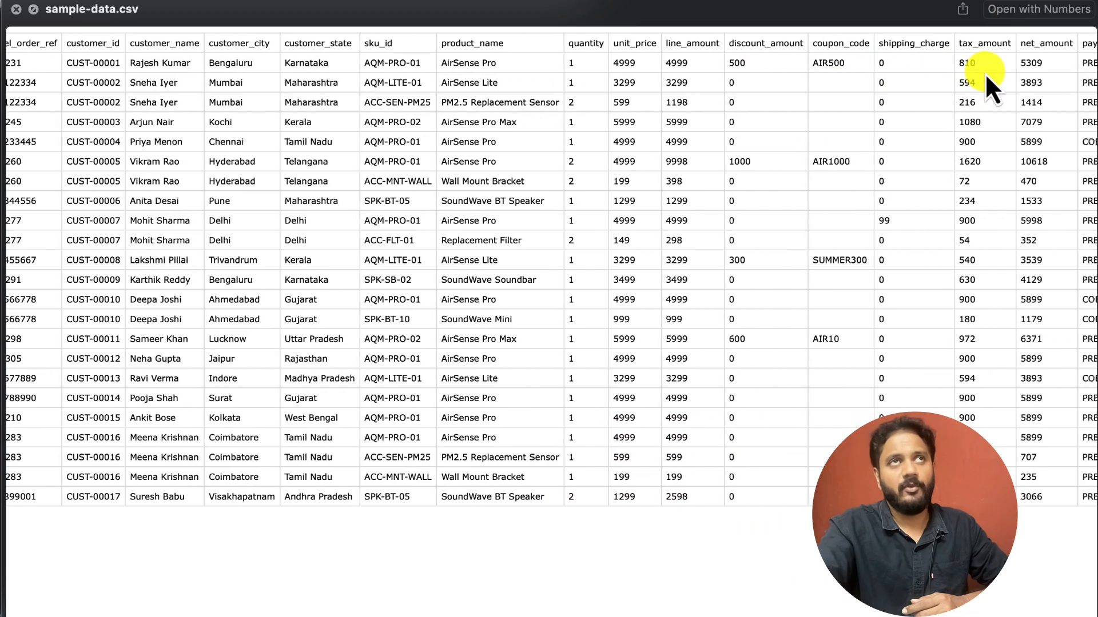
{"action": "scroll", "coordinate": [985, 73], "scroll_direction": "left", "scroll_amount": 15}
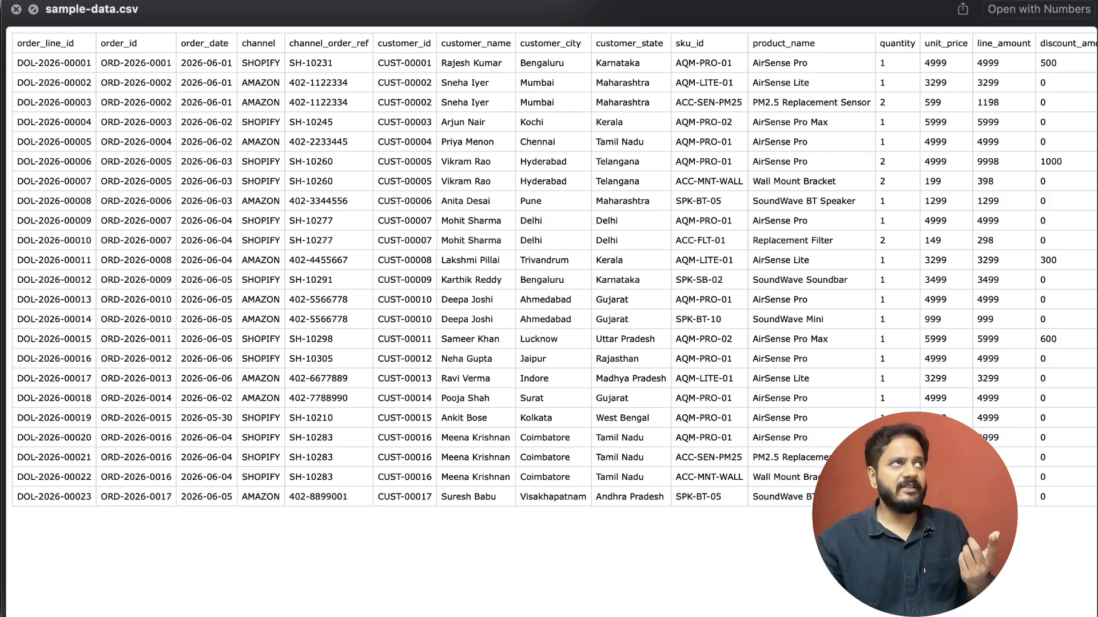
{"action": "left_click", "coordinate": [17, 10]}
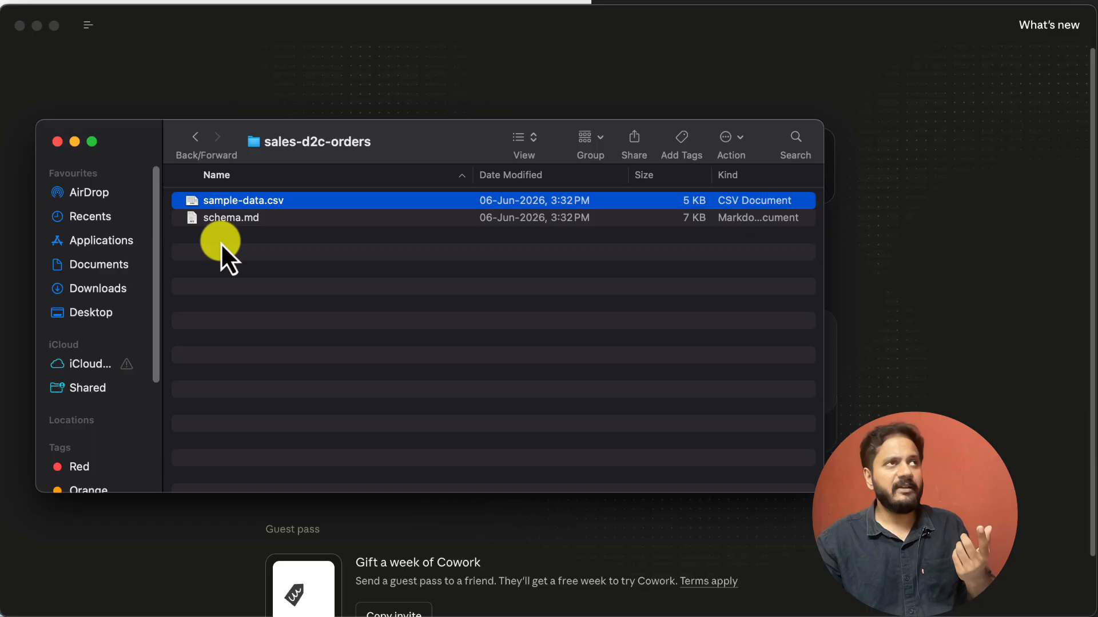
Return to the company_os_wip folder and preview sample-data.csv inside inv-stock-movement
{"action": "left_click", "coordinate": [197, 138]}
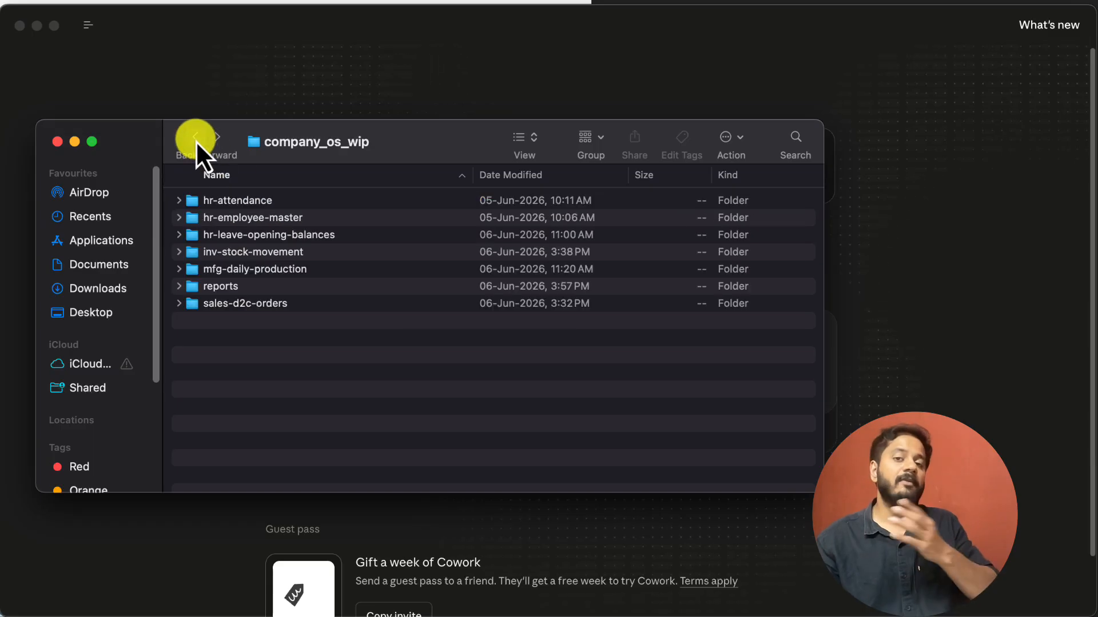
{"action": "double_click", "coordinate": [268, 258]}
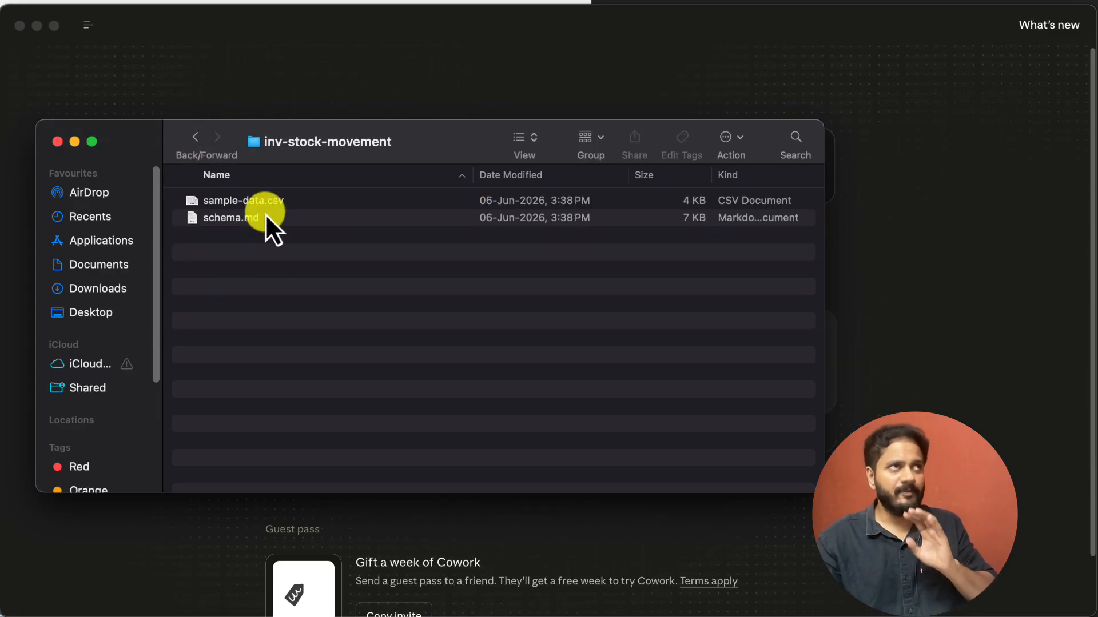
{"action": "left_click", "coordinate": [264, 214]}
{"action": "left_click", "coordinate": [271, 203]}
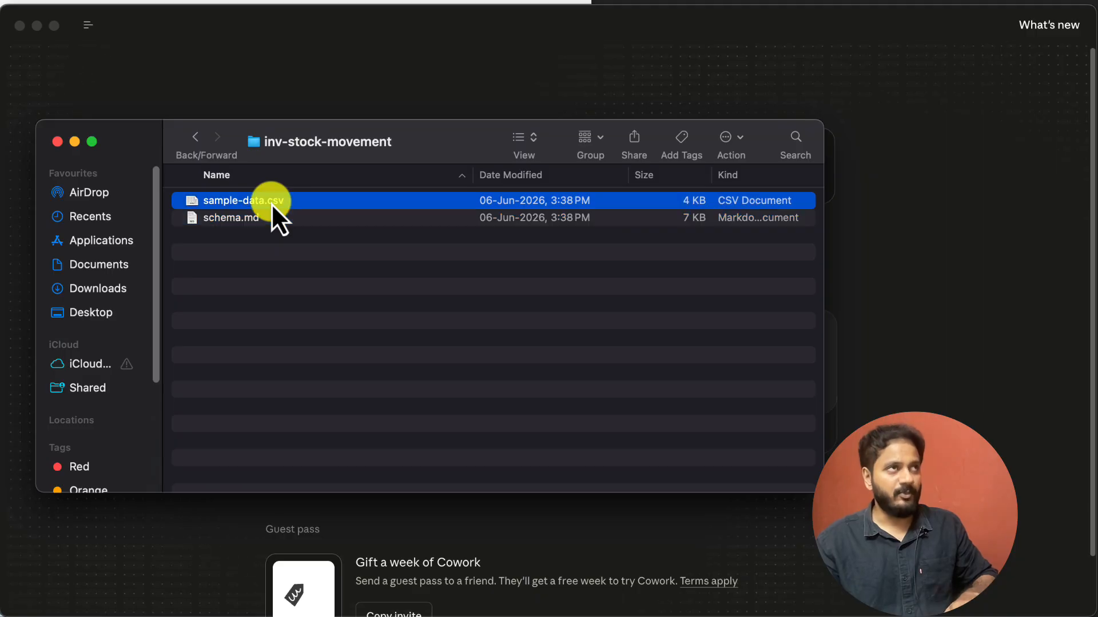
{"action": "key", "text": "space"}
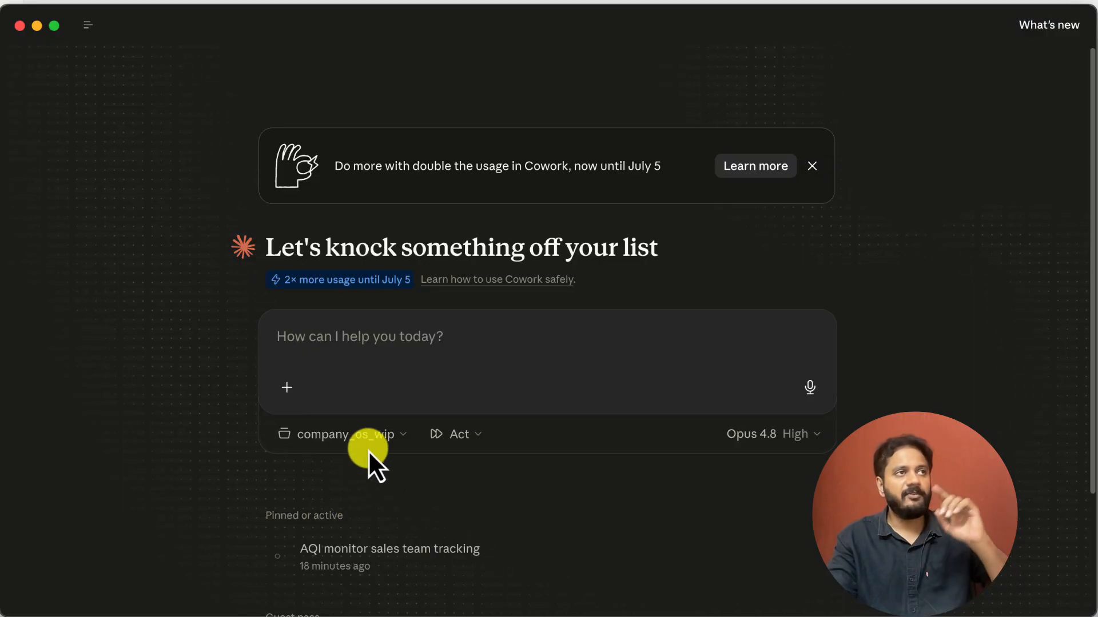
Prompt Claude Cowork: "I have added couple of new trackers that relate to sales and inventory movement. Take a look at those."
{"action": "left_click", "coordinate": [348, 347]}
{"action": "type", "text": "I ha"}
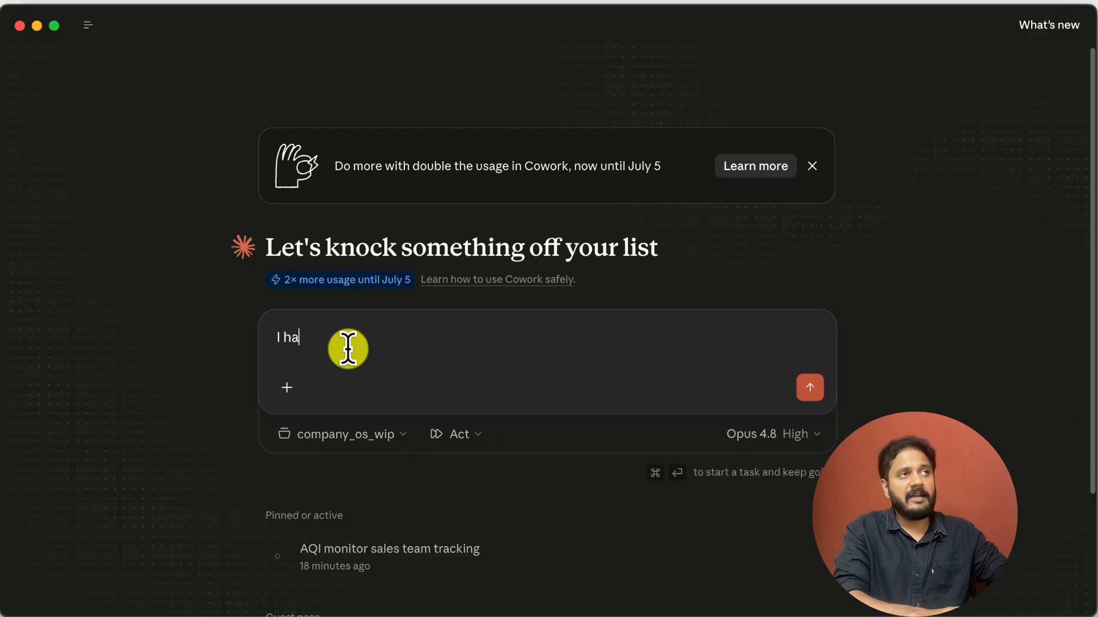
{"action": "type", "text": "ve added a couple "}
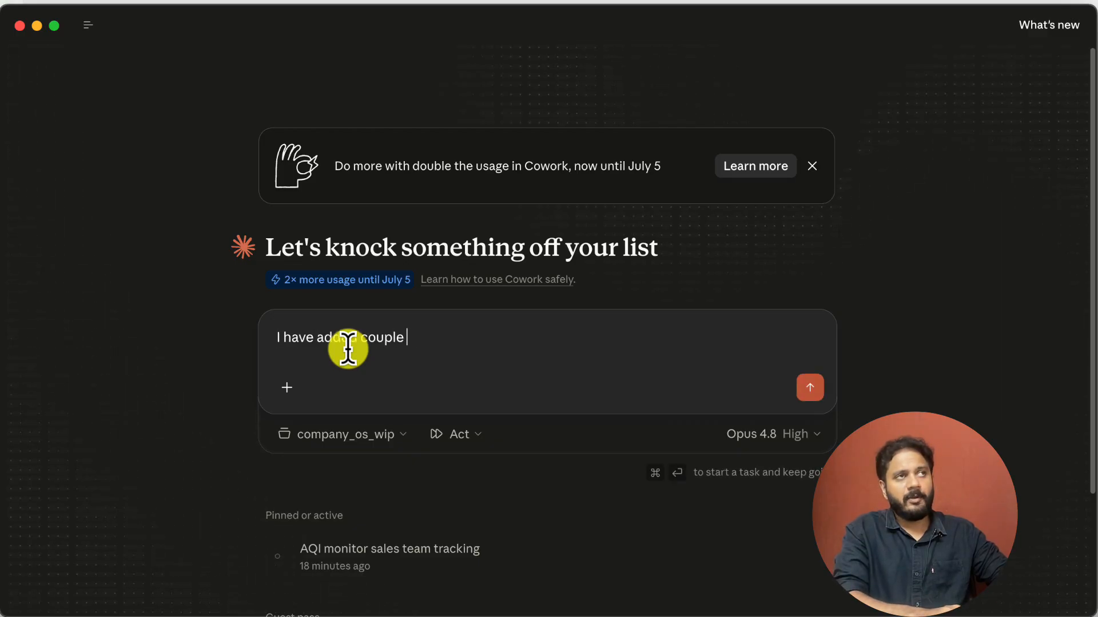
{"action": "type", "text": "of new trackers"}
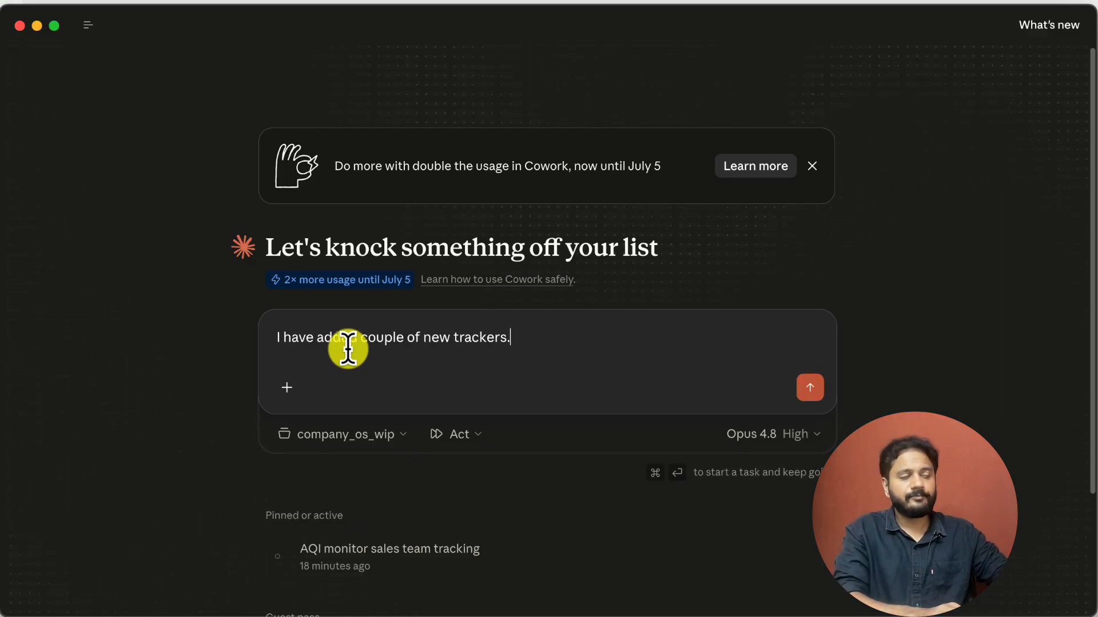
{"action": "type", "text": " that re"}
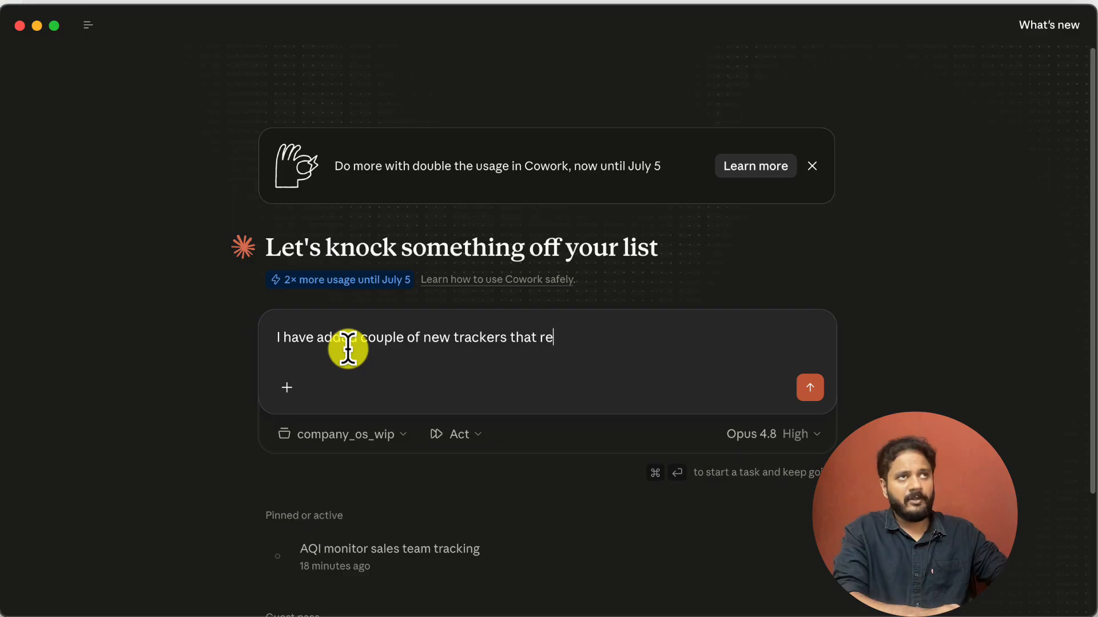
{"action": "type", "text": "lates to sales a"}
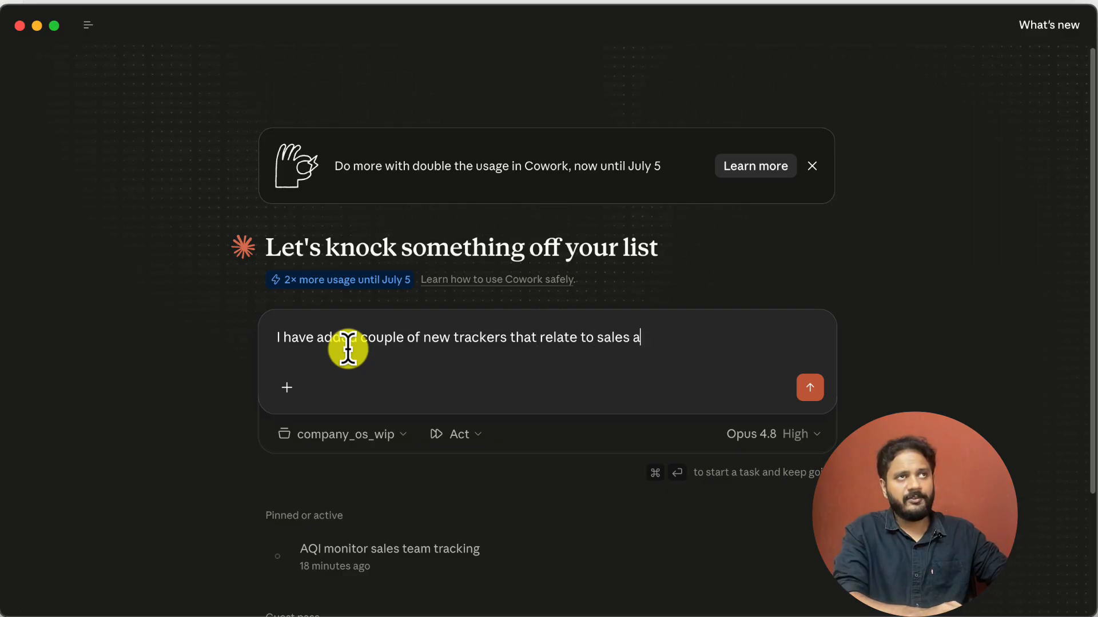
{"action": "type", "text": "nd inventory "}
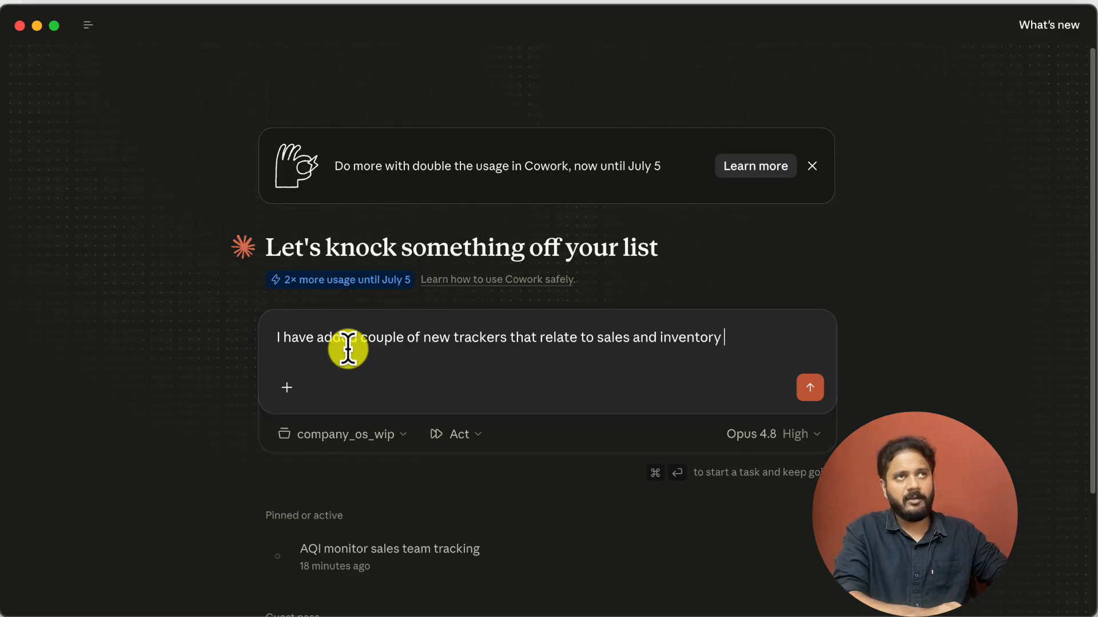
{"action": "type", "text": "movement. Ta"}
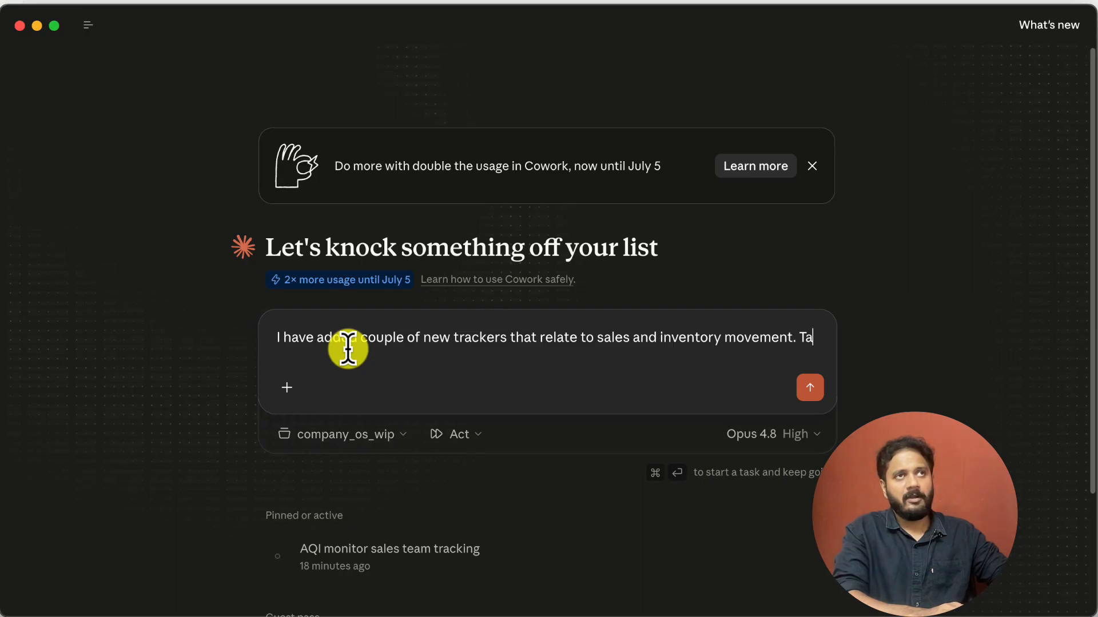
{"action": "type", "text": "ke a look at those."}
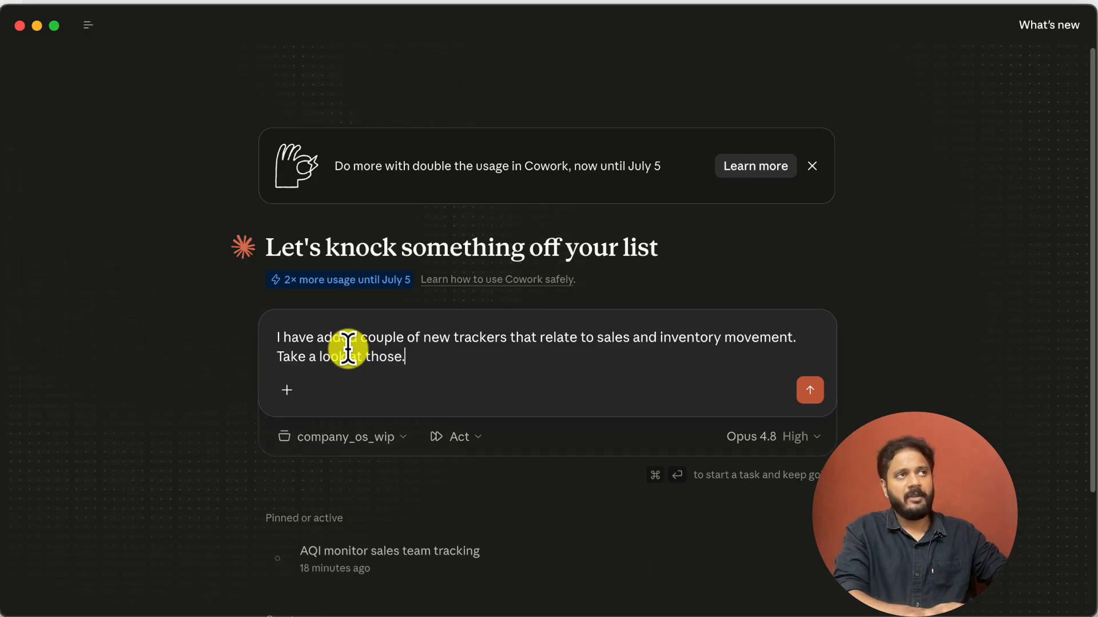
{"action": "key", "text": "Return"}
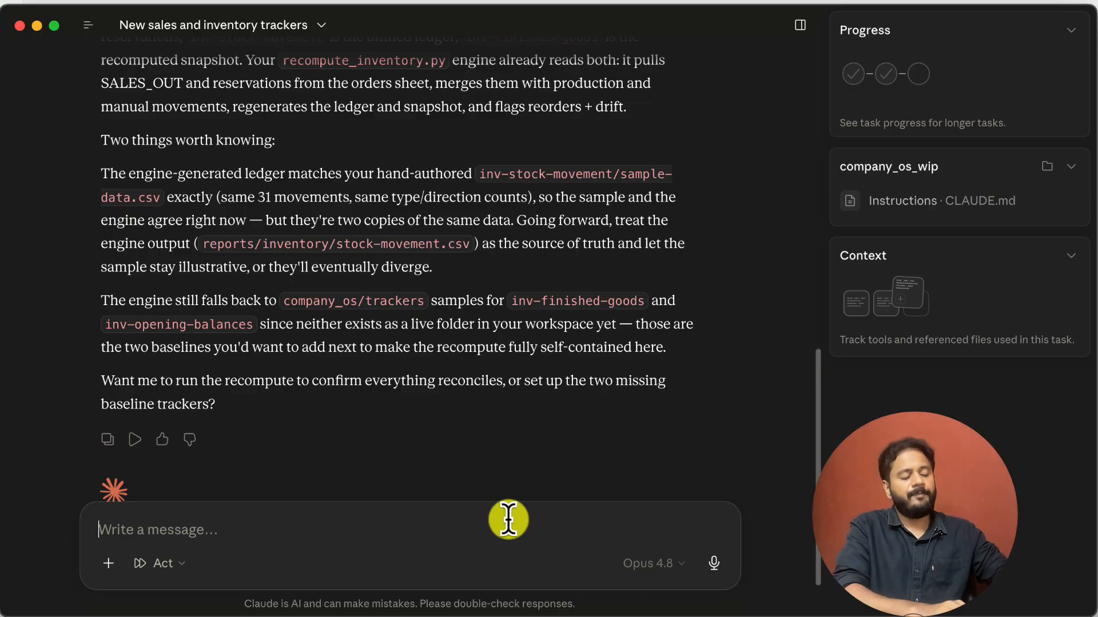
Begin a follow-up message with "Lets take a holistic approach here. I want an invenetory management agent."
{"action": "type", "text": "Lets take"}
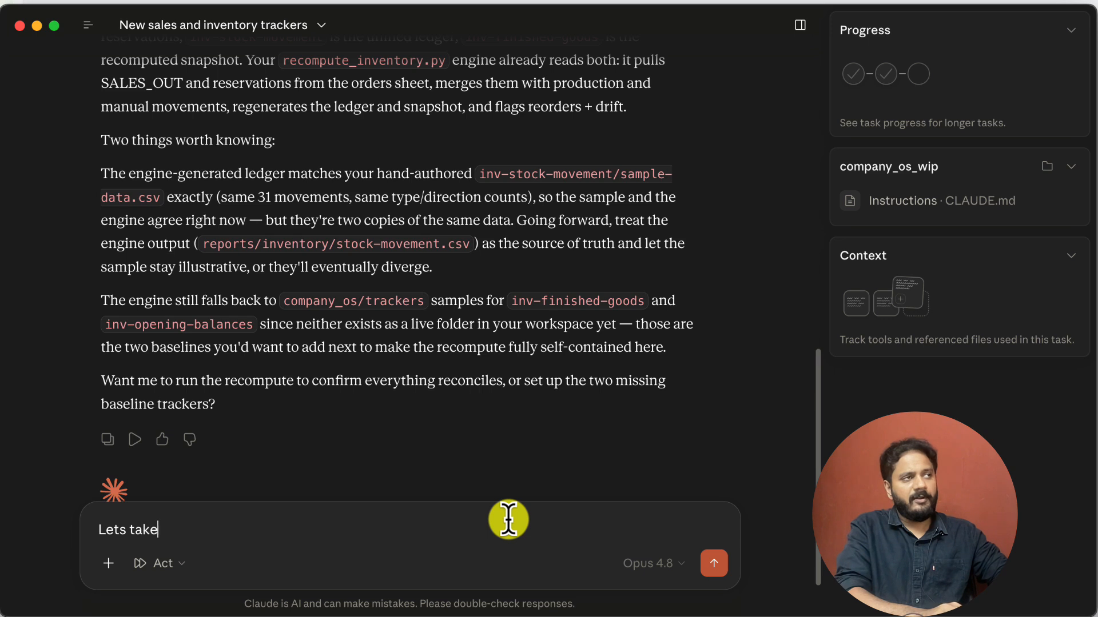
{"action": "type", "text": " a holistic appr"}
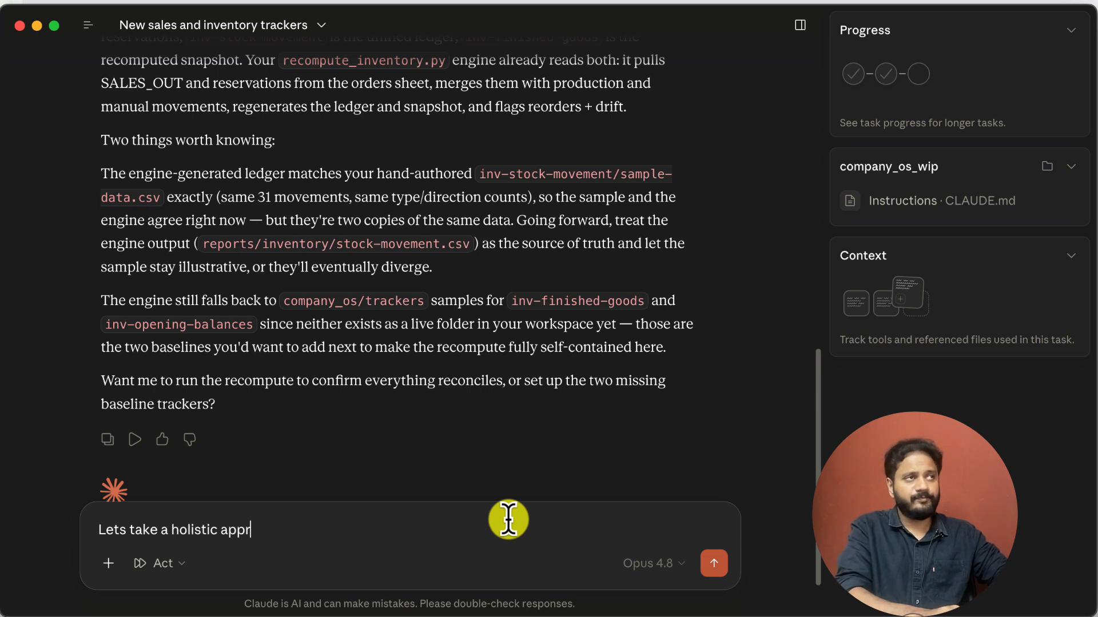
{"action": "type", "text": "oach here. I want a"}
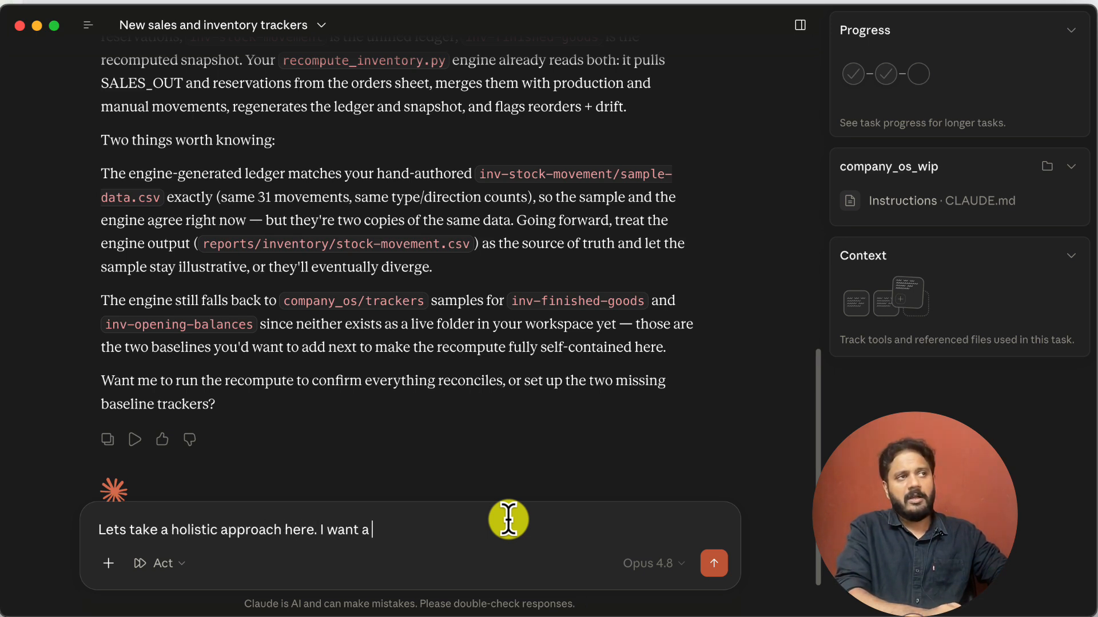
{"action": "type", "text": "n inveneto"}
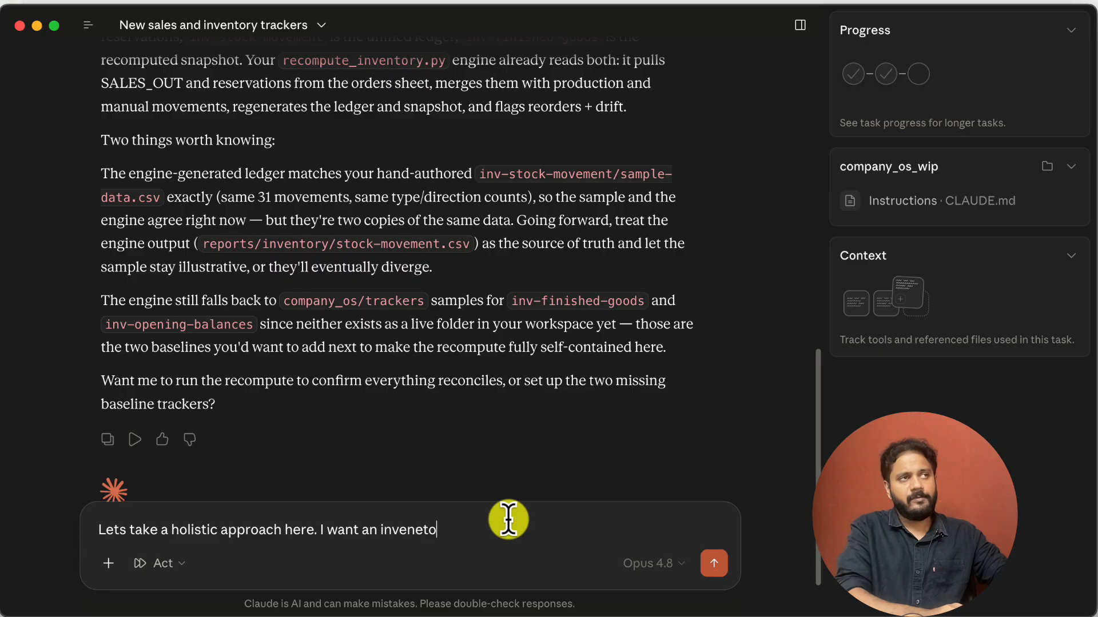
{"action": "type", "text": "ry management age"}
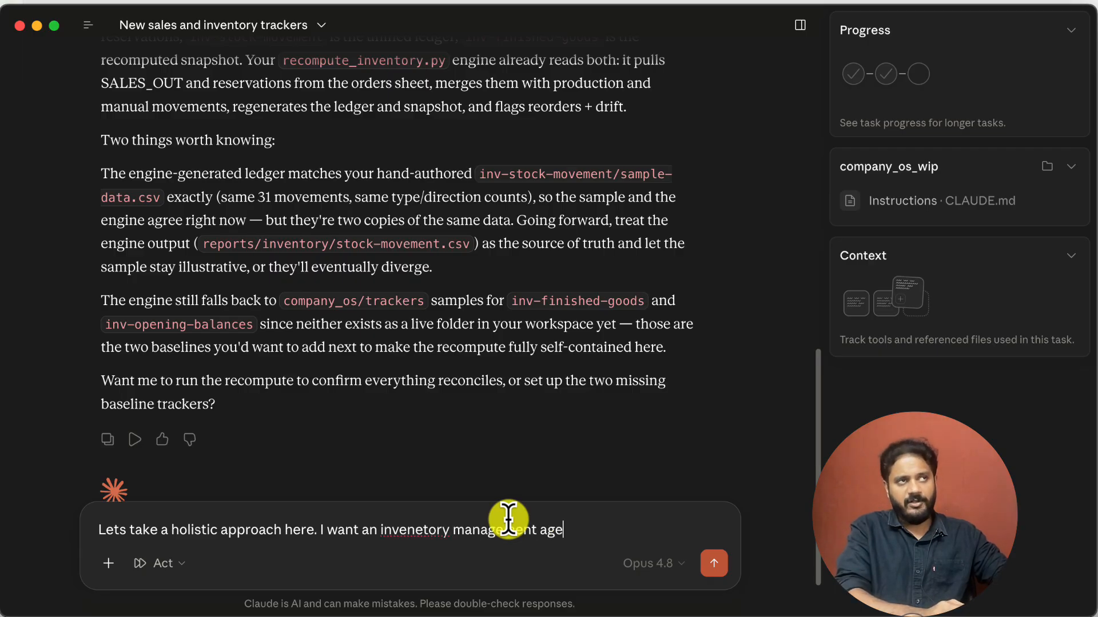
{"action": "key", "text": "BackSpace"}
{"action": "type", "text": "ent. This i"}
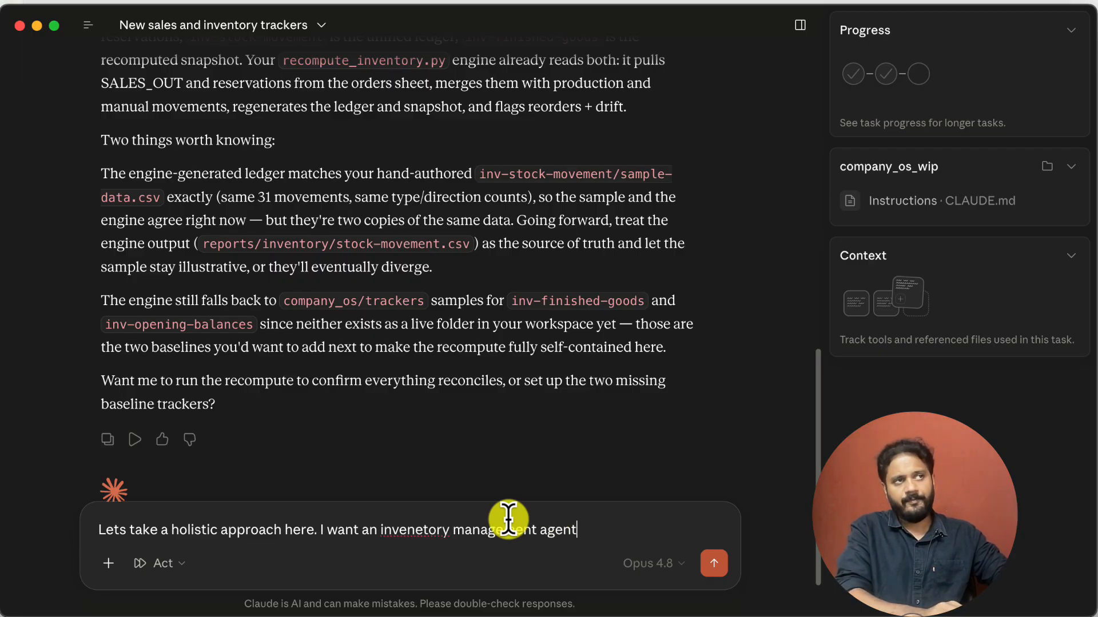
Continue the message with "Think of this as an employee who handles inventory for me. How do we"
{"action": "key", "text": "BackSpace"}
{"action": "key", "text": "BackSpace"}
{"action": "key", "text": "BackSpace"}
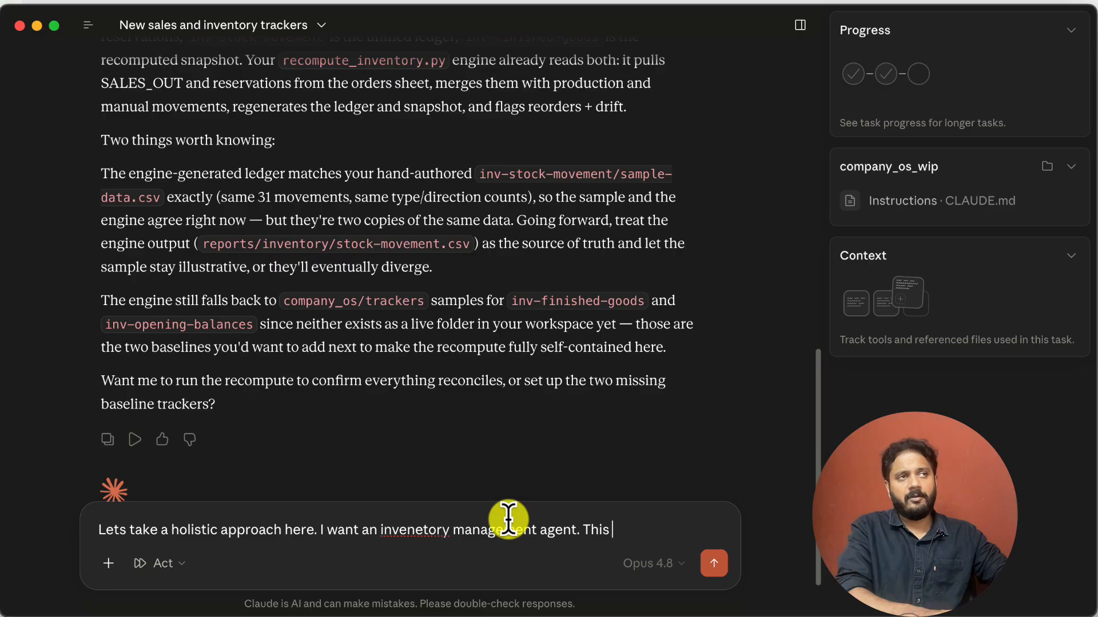
{"action": "type", "text": "nk of this as a"}
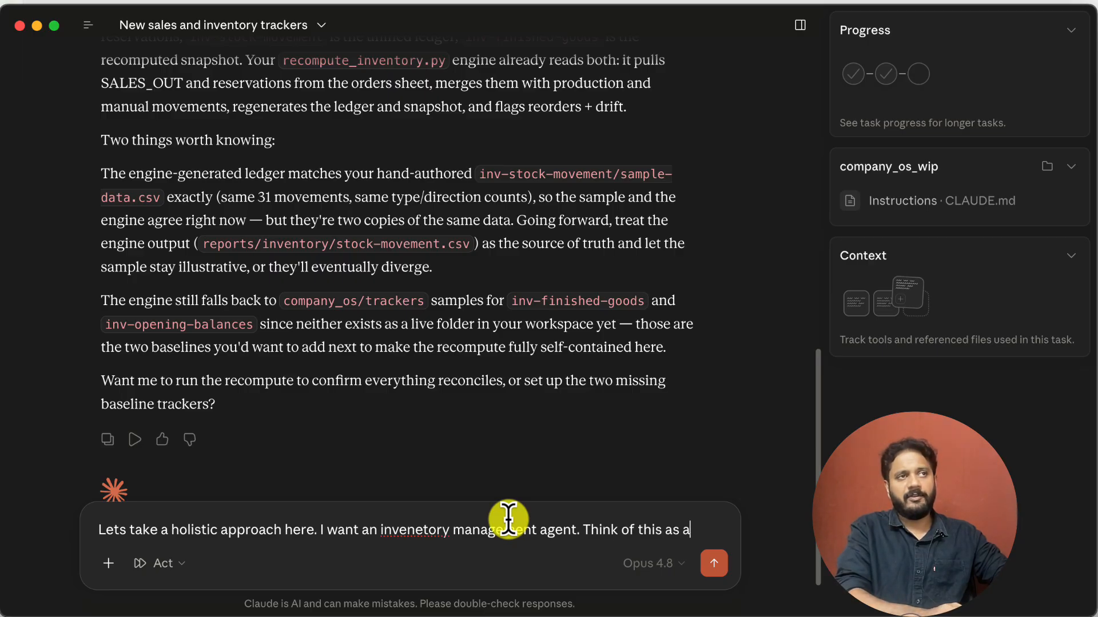
{"action": "type", "text": "n employee who ha"}
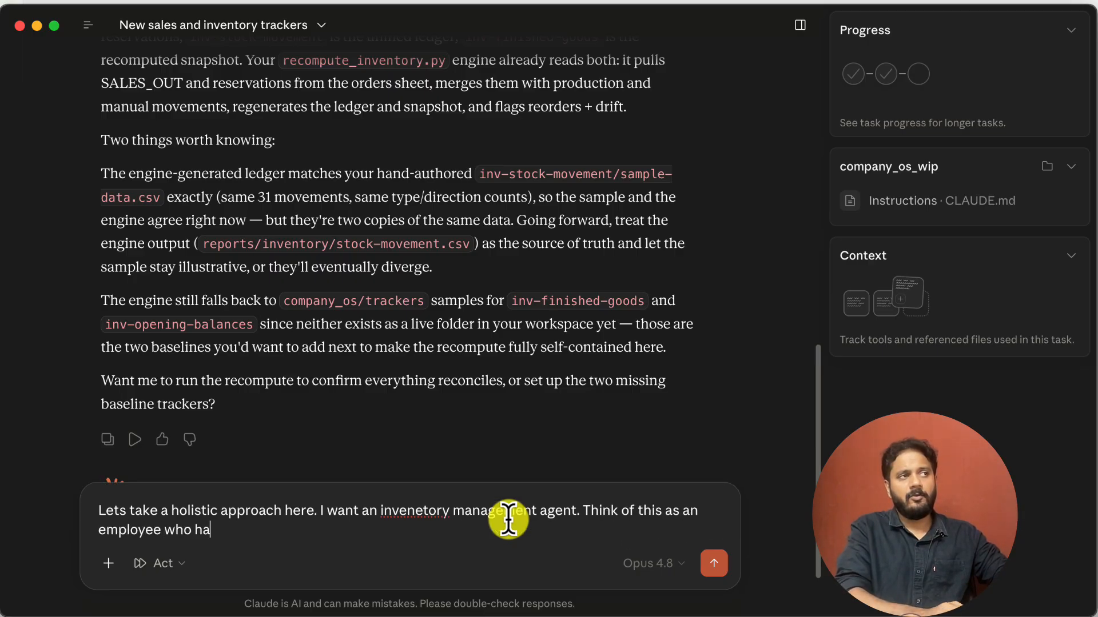
{"action": "type", "text": "ndles inventory "}
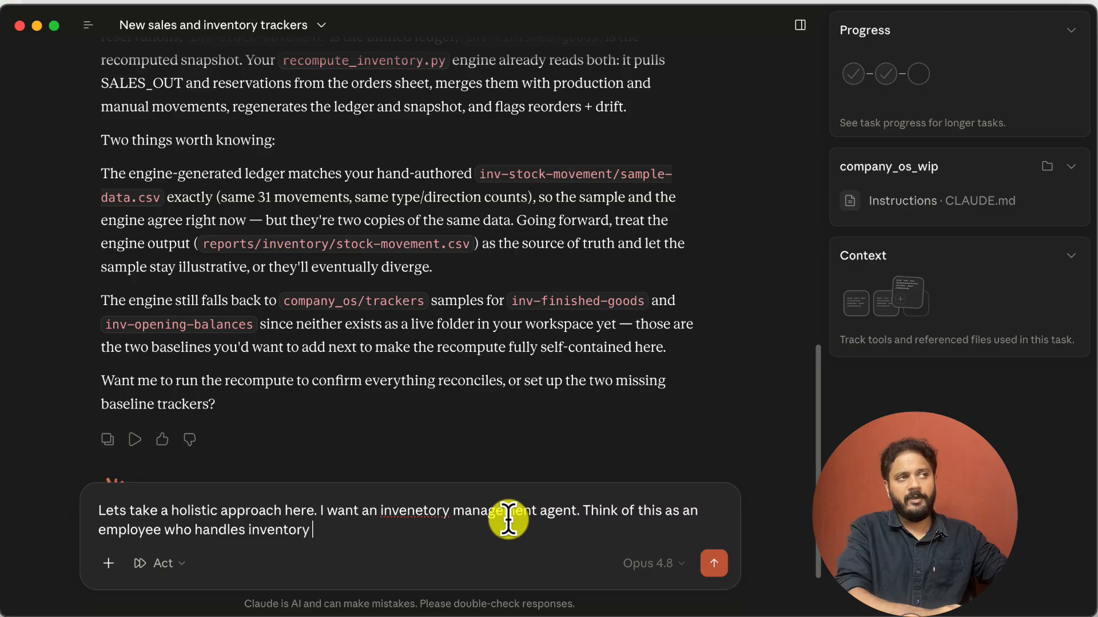
{"action": "type", "text": "for me. How do we go about"}
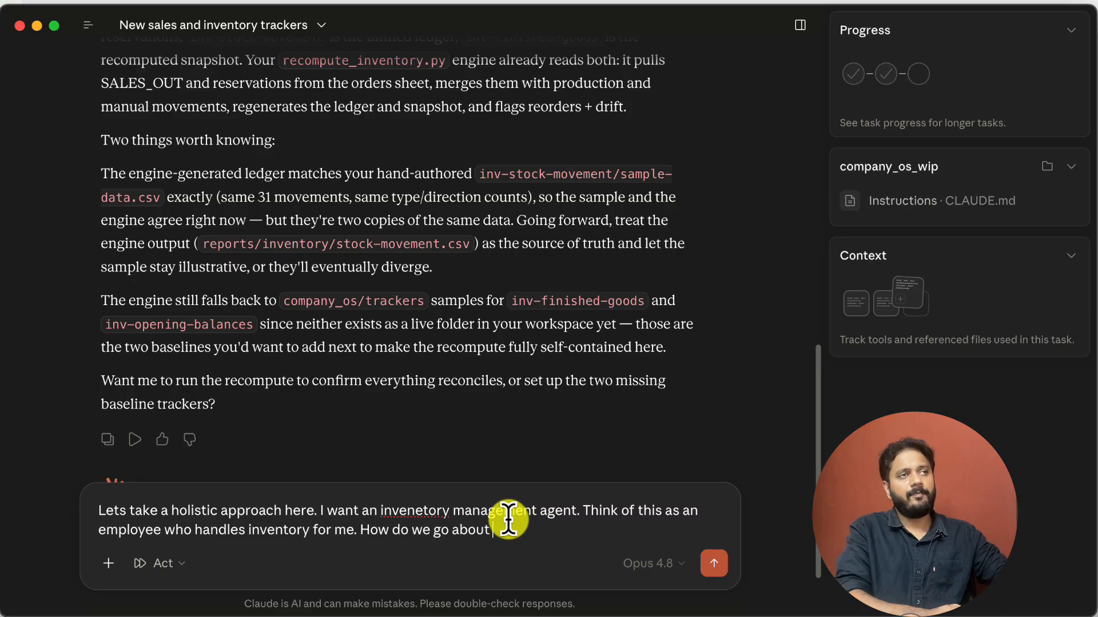
{"action": "type", "text": " building th"}
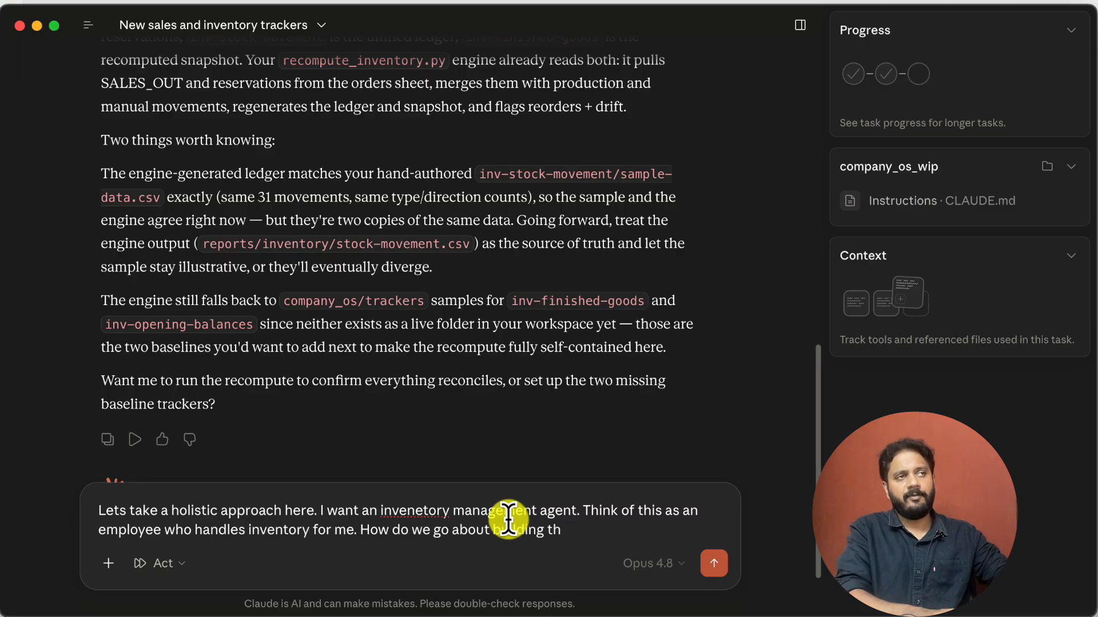
{"action": "type", "text": "eis agent along with "}
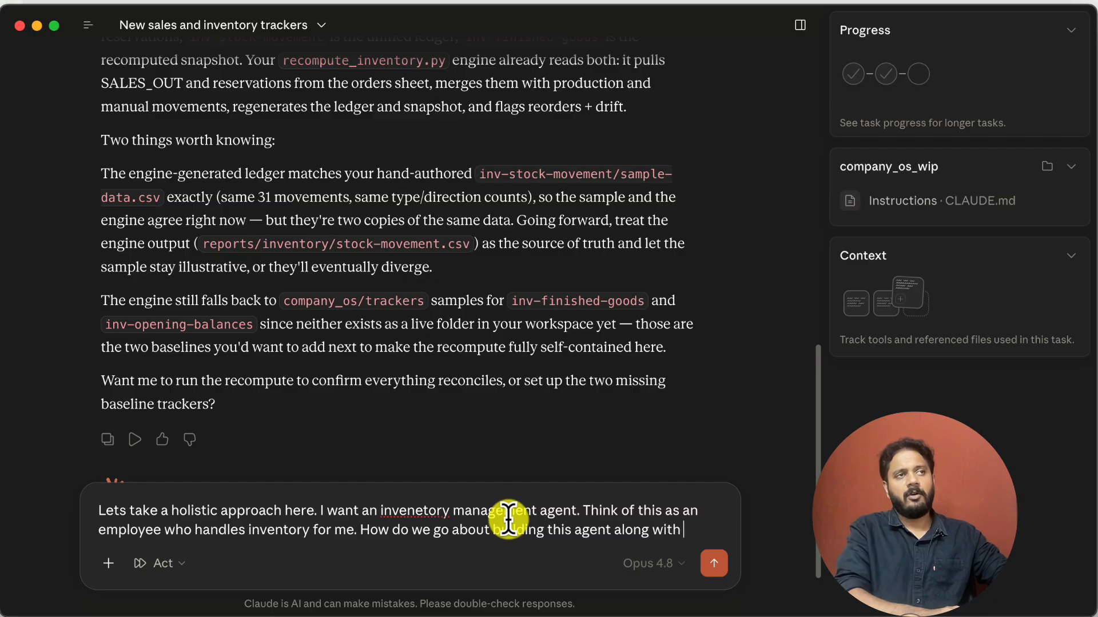
{"action": "type", "text": "tools that it req"}
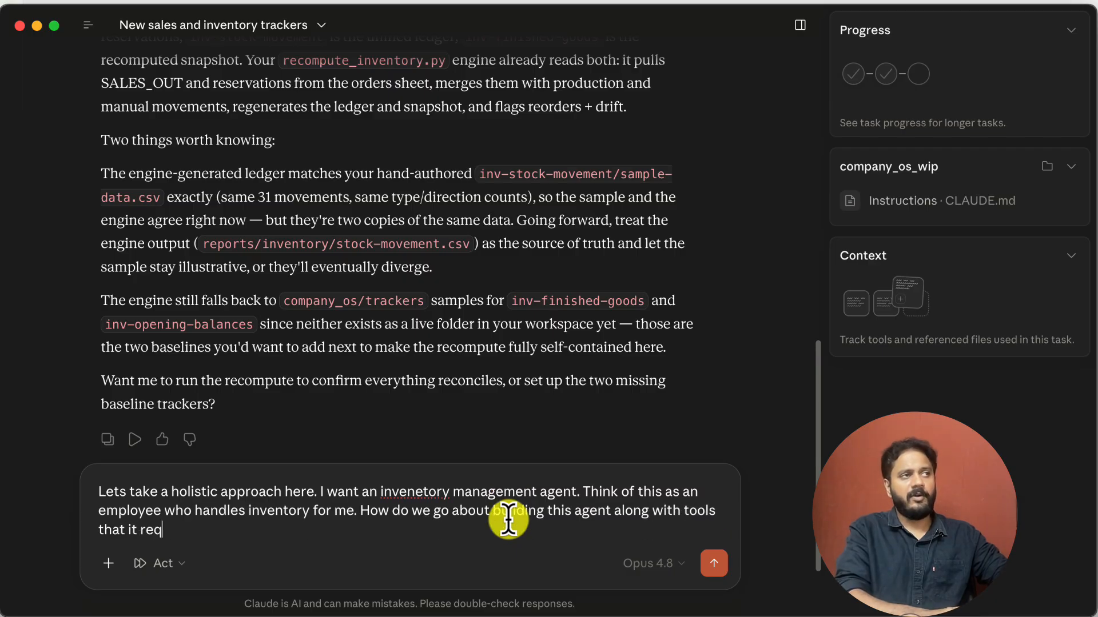
{"action": "type", "text": "uires"}
Complete the question with "go about building this agent along with tools that it requires." and send the message
{"action": "key", "text": "Return"}
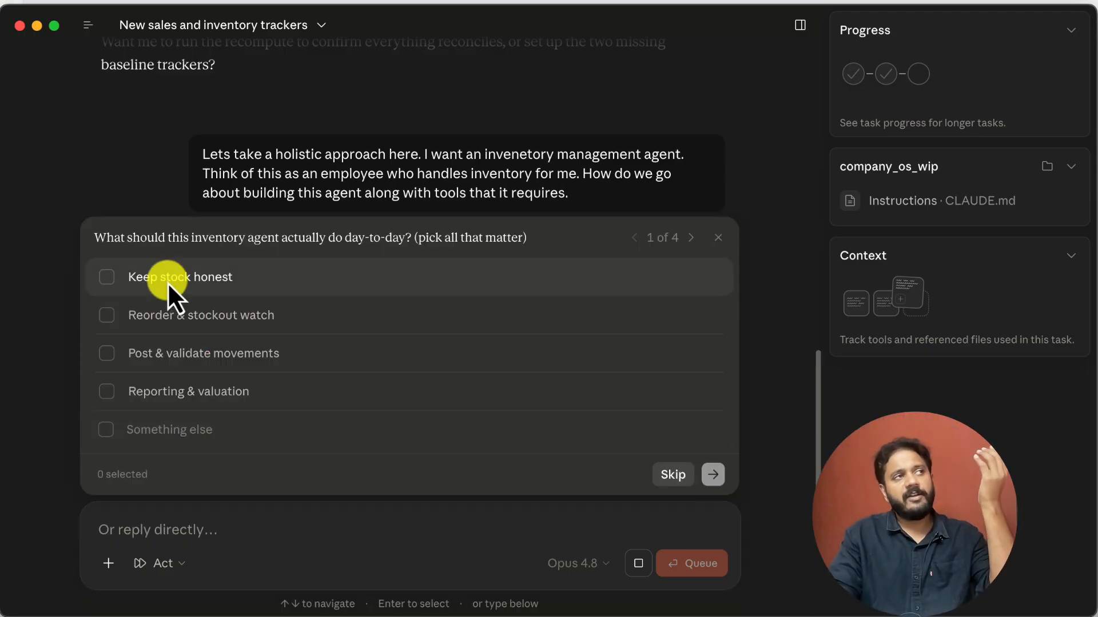
Answer the day-to-day duties question with Keep stock honest, Reorder & stockout watch, Post & validate movements, and Reporting & valuation
{"action": "left_click", "coordinate": [167, 283]}
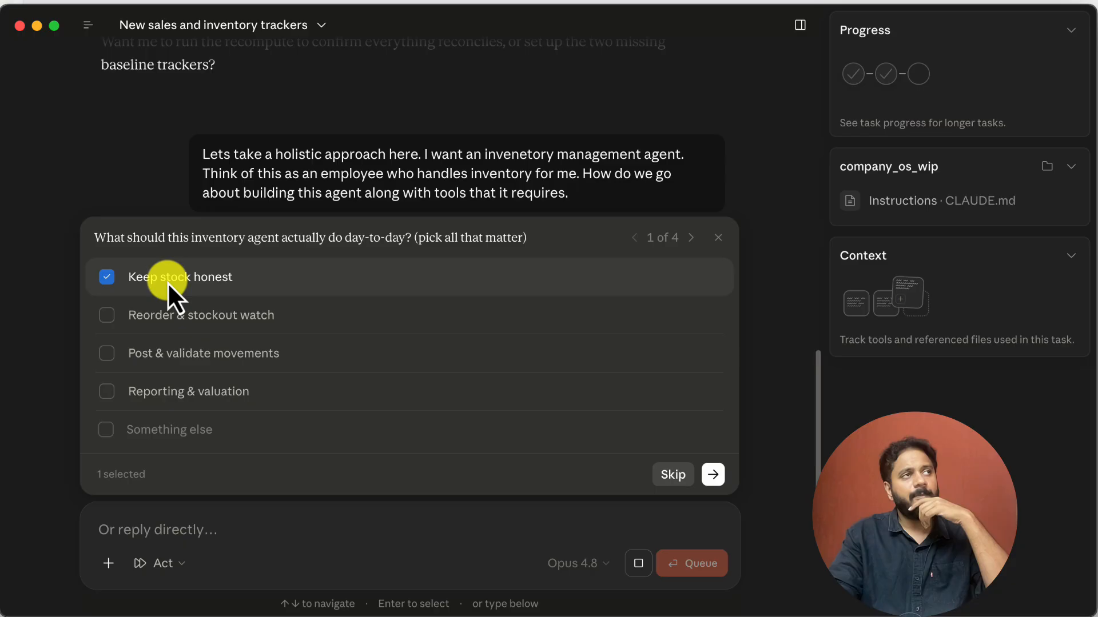
{"action": "left_click", "coordinate": [183, 324]}
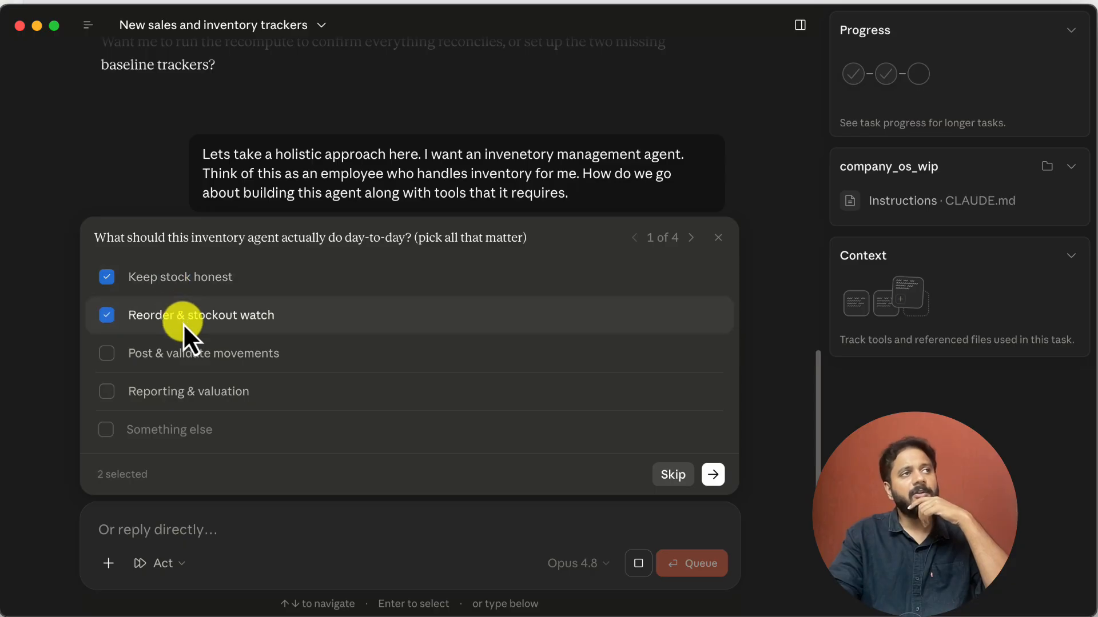
{"action": "left_click", "coordinate": [186, 357]}
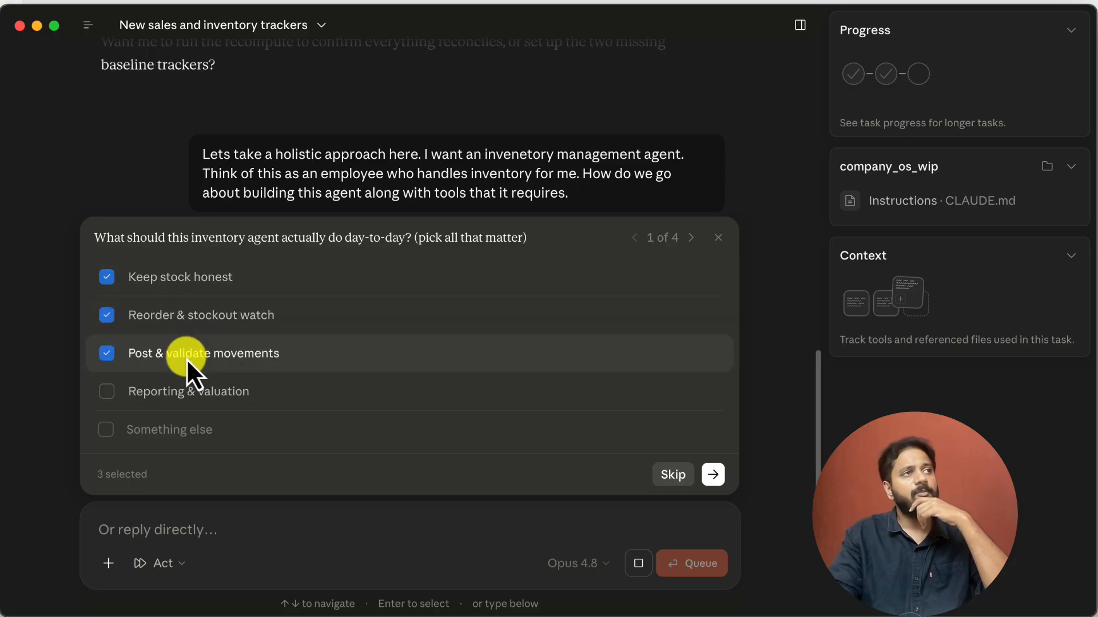
{"action": "left_click", "coordinate": [196, 395]}
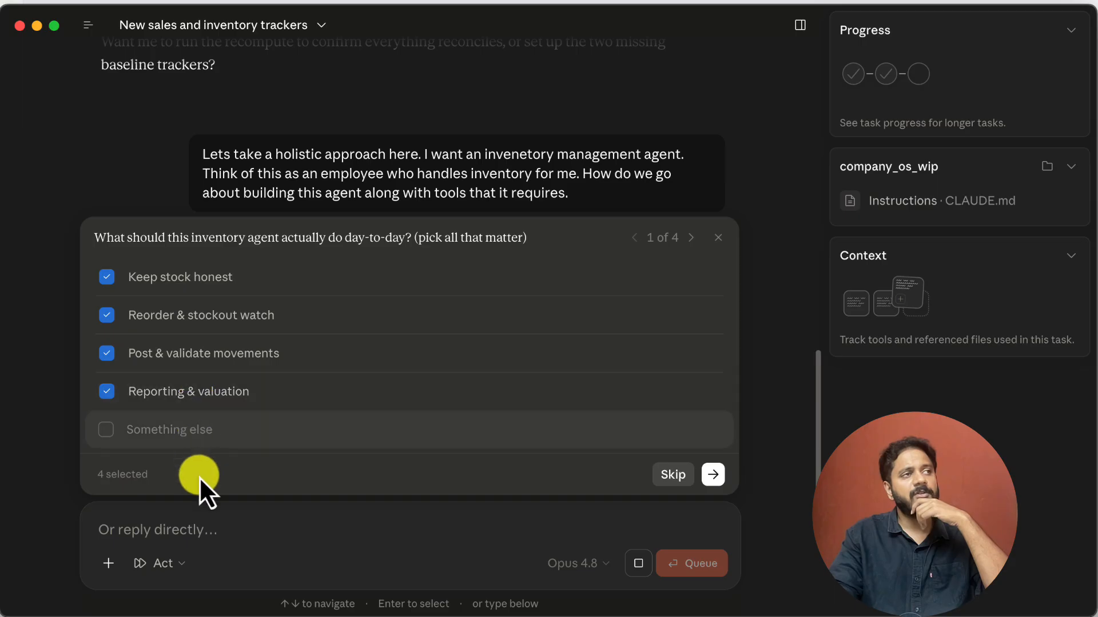
{"action": "left_click", "coordinate": [713, 475]}
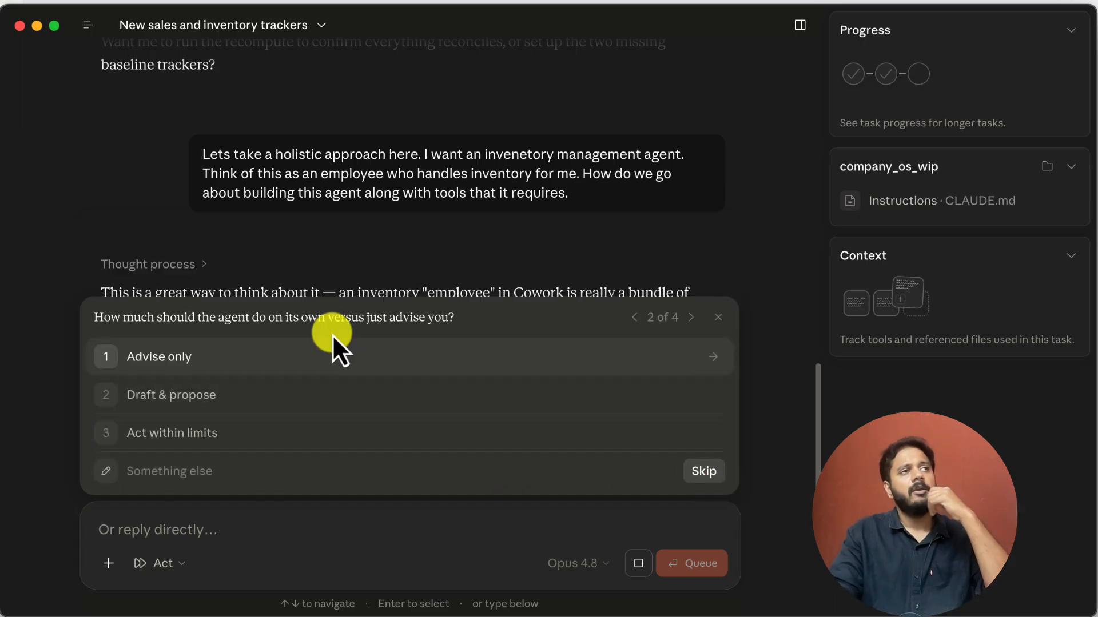
Answer the autonomy question with "on a weekly basis this agent needs to work with me to plan production targets as well"
{"action": "left_click", "coordinate": [364, 485]}
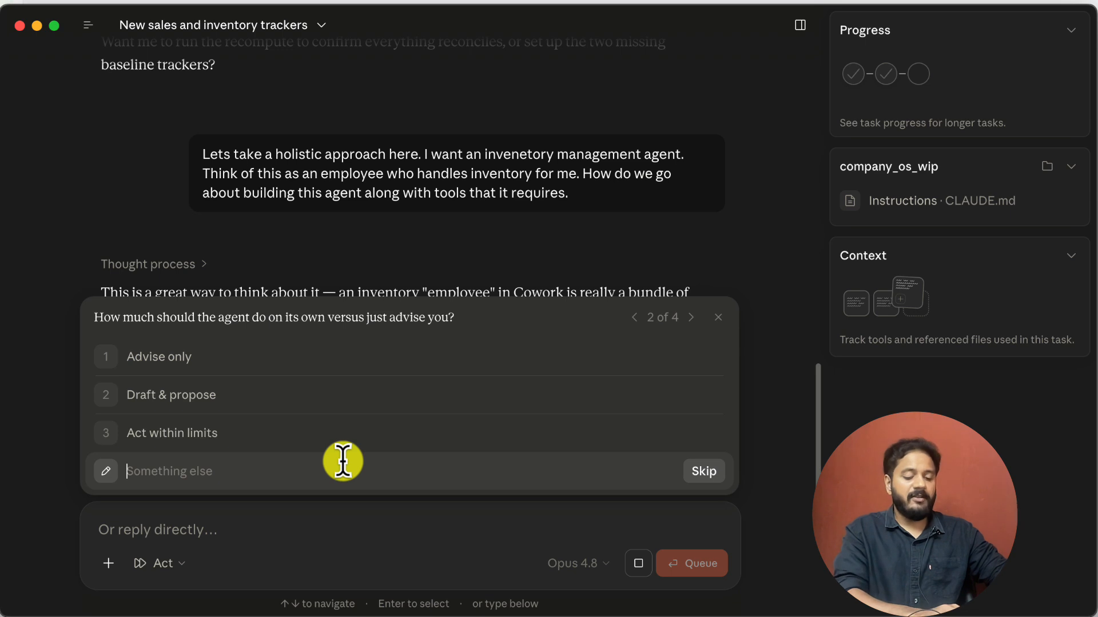
{"action": "type", "text": "on a weekly"}
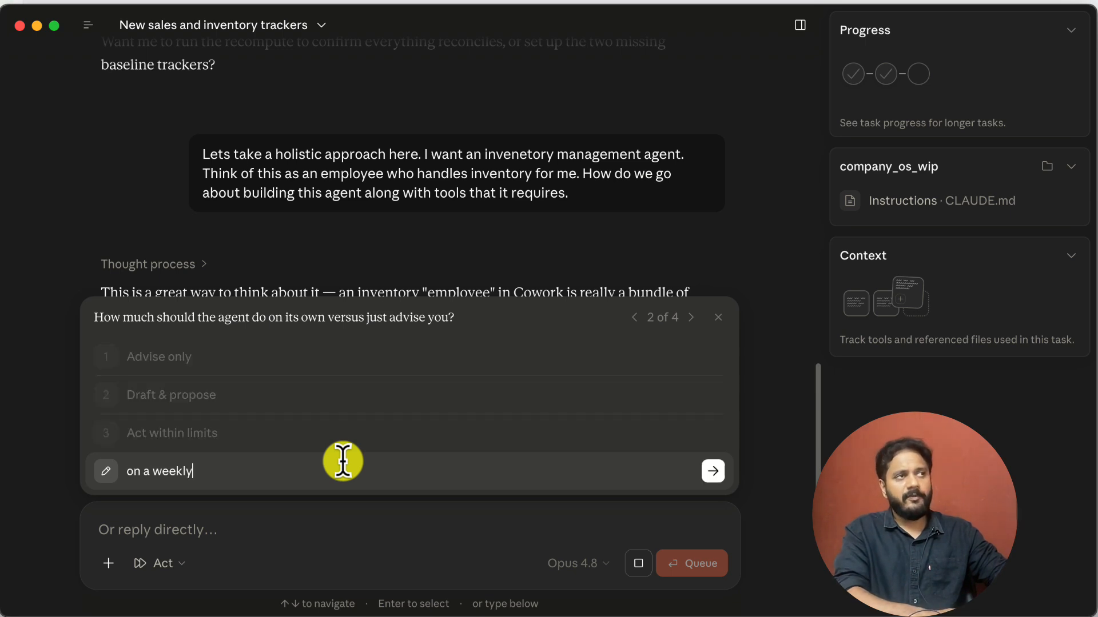
{"action": "type", "text": " basis thi"}
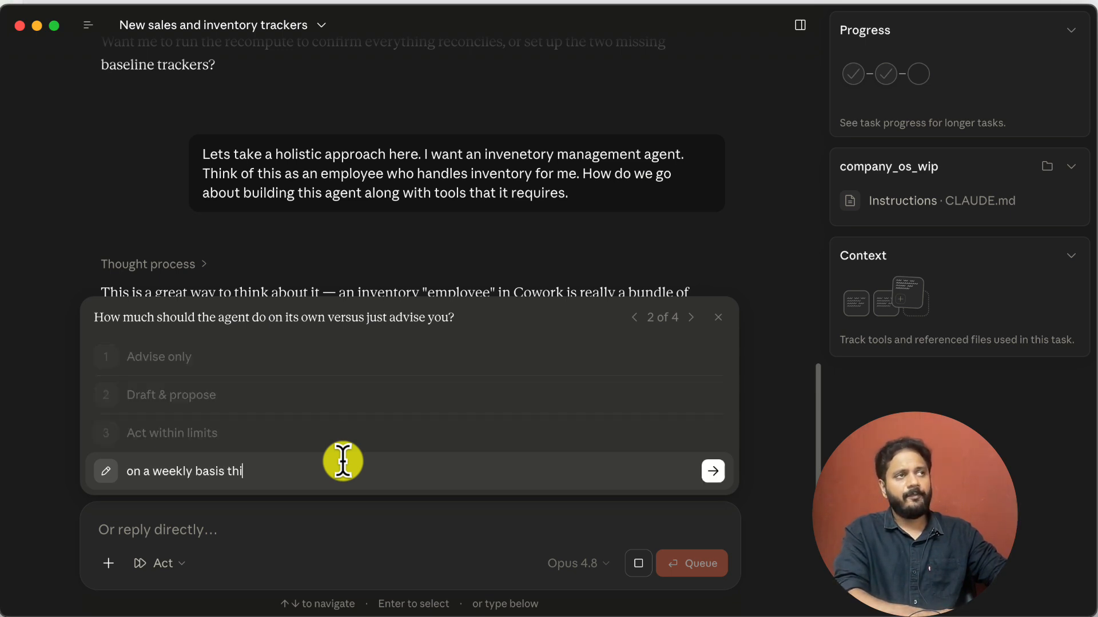
{"action": "type", "text": "s agent nee"}
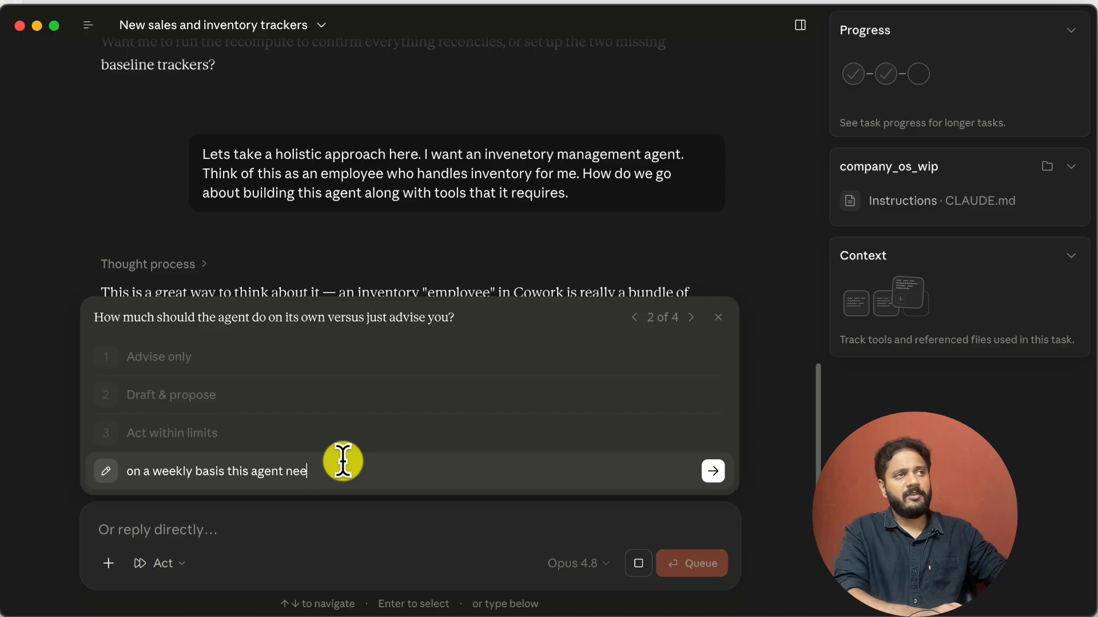
{"action": "type", "text": "ds to work with me"}
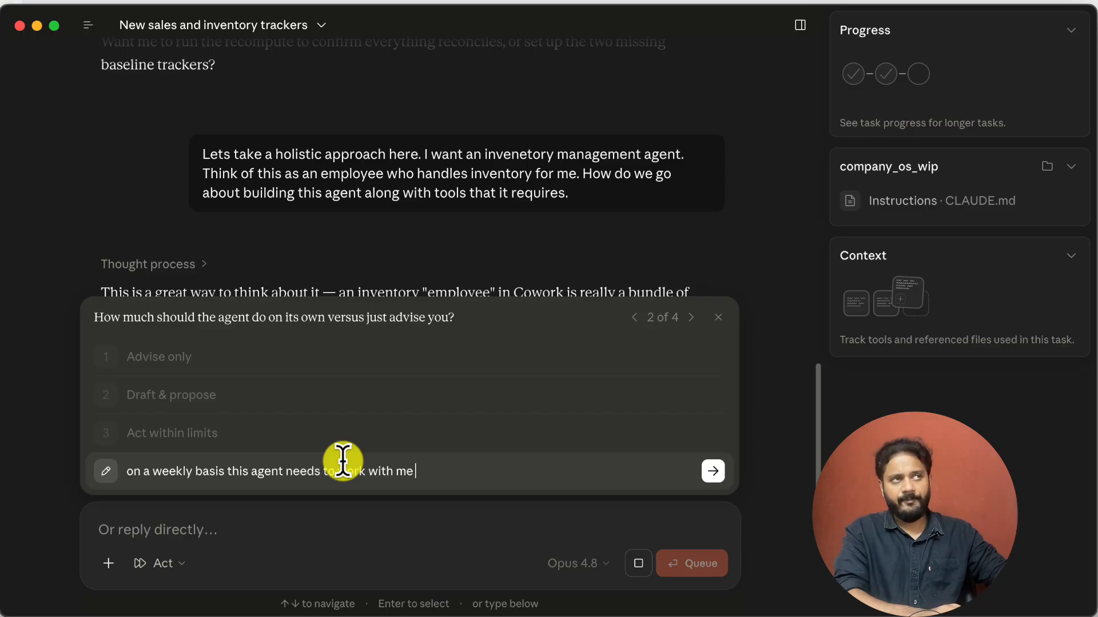
{"action": "type", "text": " to plan produc"}
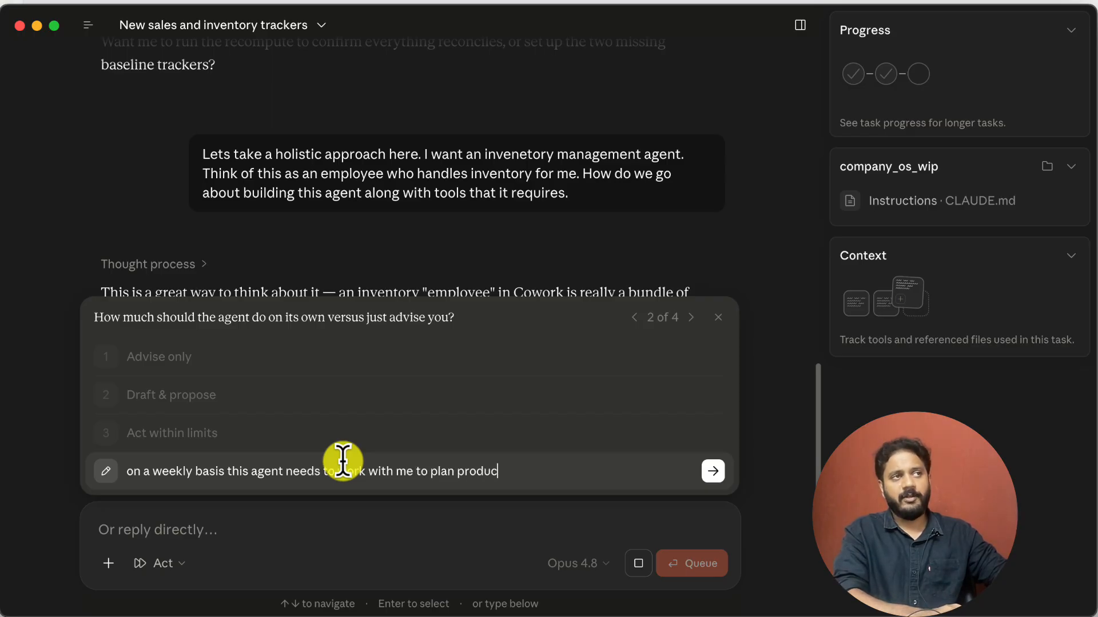
{"action": "type", "text": "tion targets as well."}
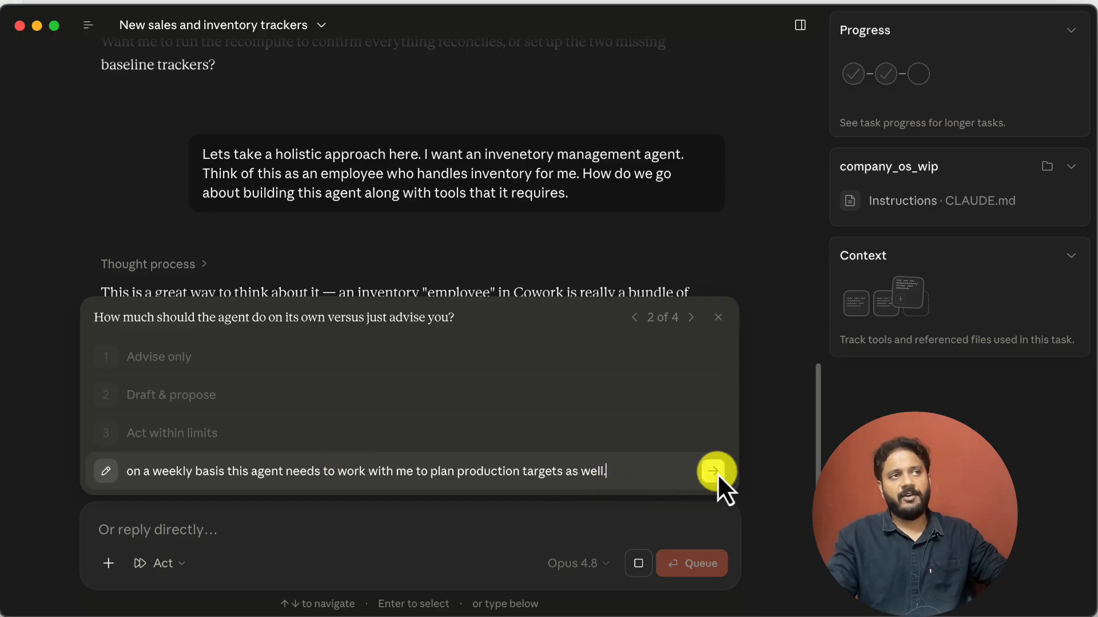
{"action": "left_click", "coordinate": [715, 472]}
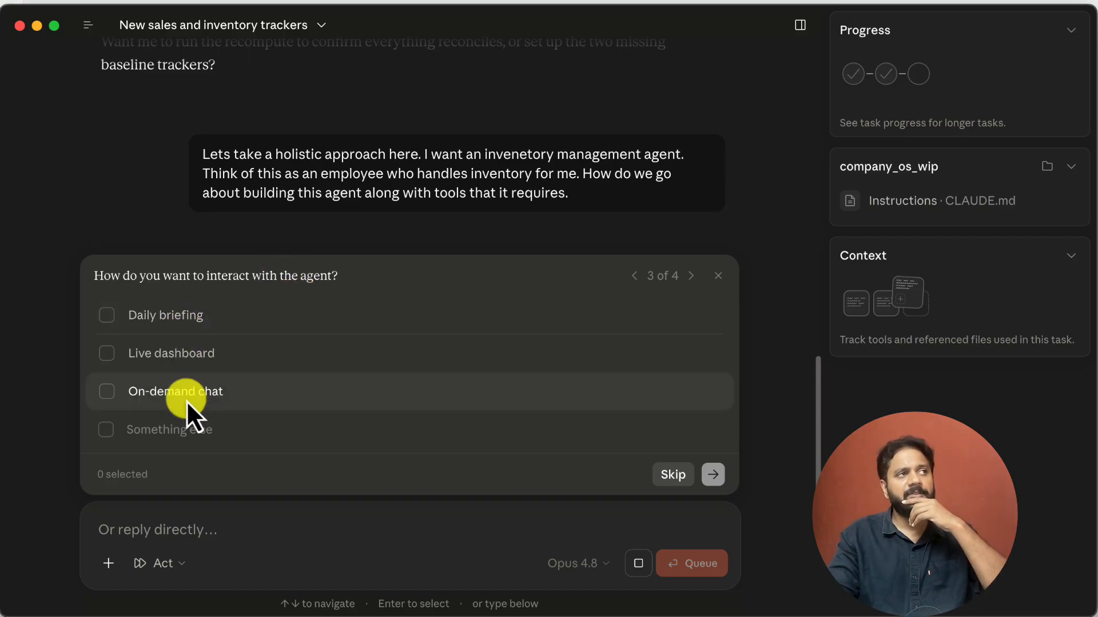
Enter a custom answer on interacting with the agent: "daily and weekly reports being done in an automated way using the /schedule option"
{"action": "left_click", "coordinate": [198, 421]}
{"action": "type", "text": "d"}
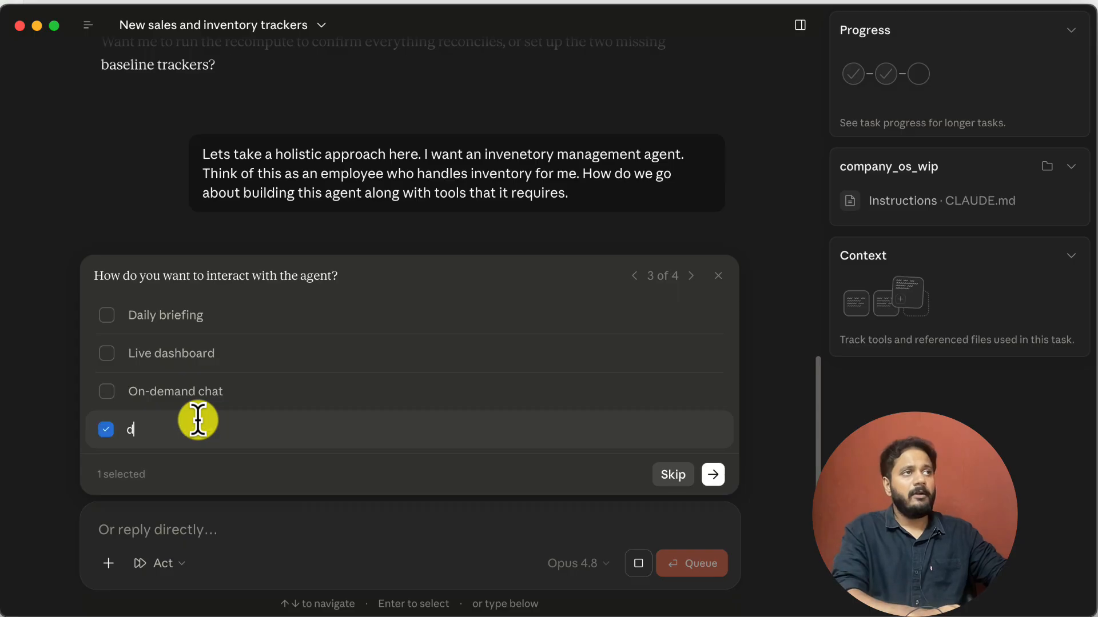
{"action": "type", "text": "aily report being on"}
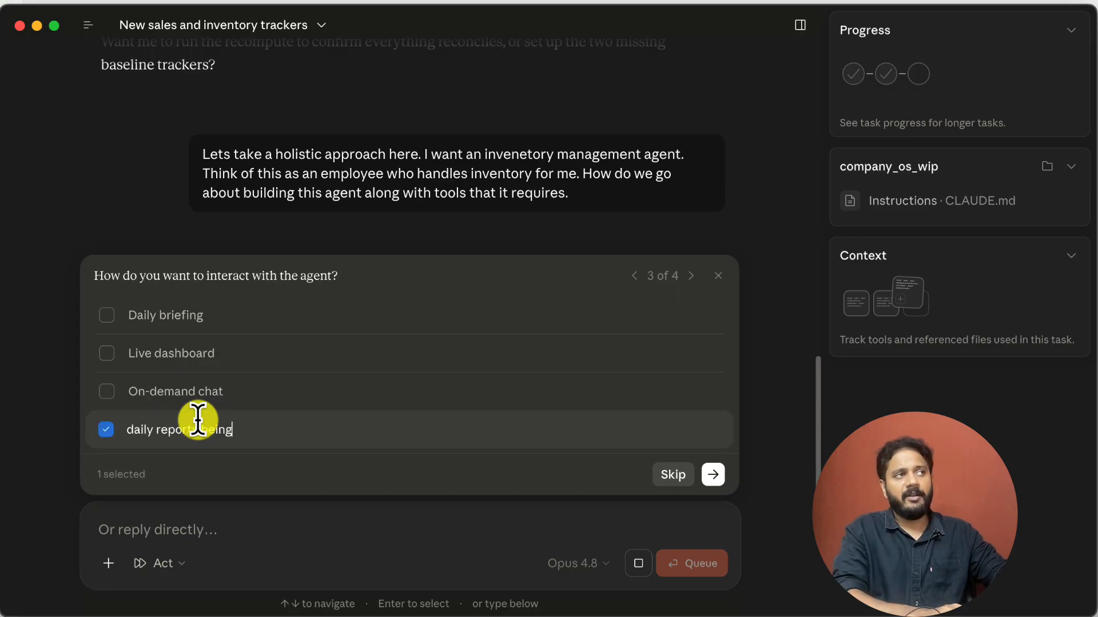
{"action": "key", "text": "BackSpace"}
{"action": "key", "text": "BackSpace"}
{"action": "key", "text": "BackSpace"}
{"action": "key", "text": "BackSpace"}
{"action": "key", "text": "BackSpace"}
{"action": "key", "text": "BackSpace"}
{"action": "key", "text": "BackSpace"}
{"action": "key", "text": "BackSpace"}
{"action": "key", "text": "BackSpace"}
{"action": "key", "text": "BackSpace"}
{"action": "key", "text": "BackSpace"}
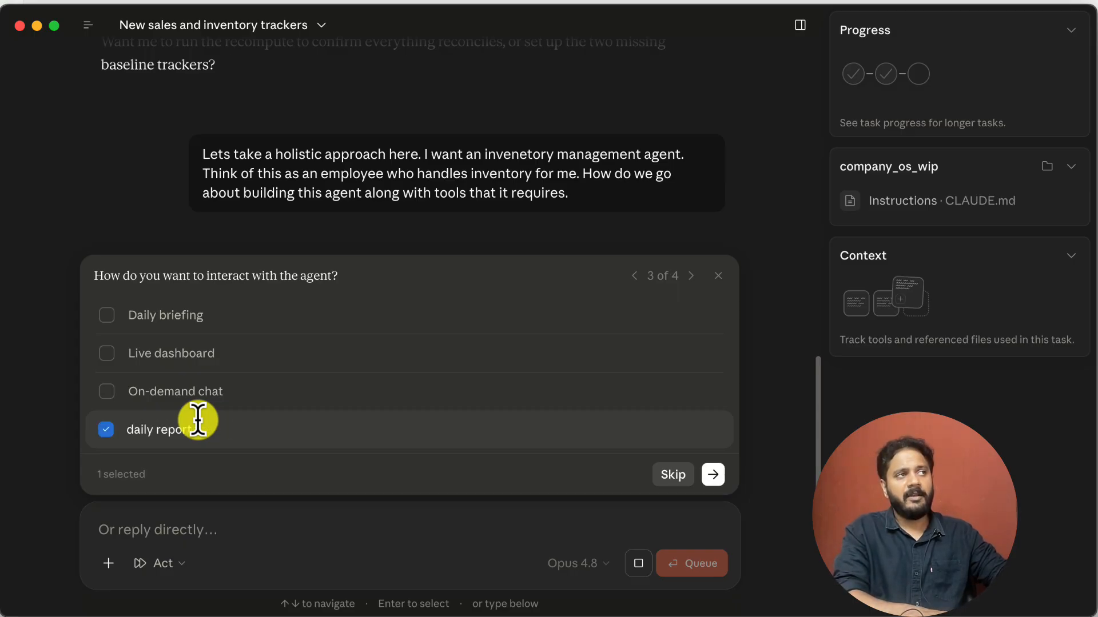
{"action": "type", "text": "and weekly "}
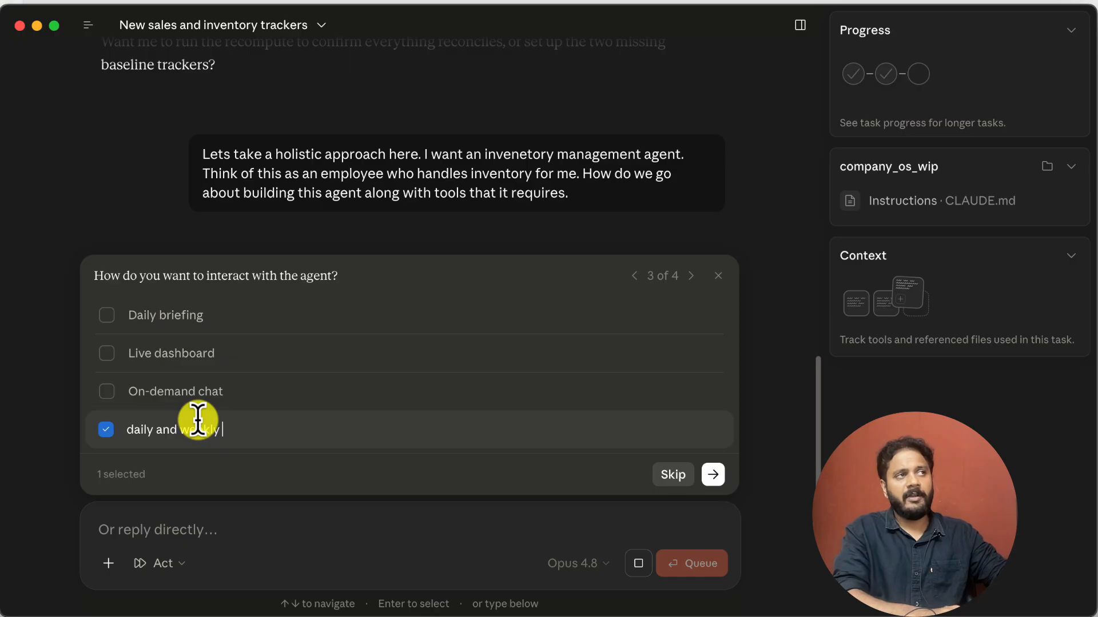
{"action": "type", "text": "reports being done "}
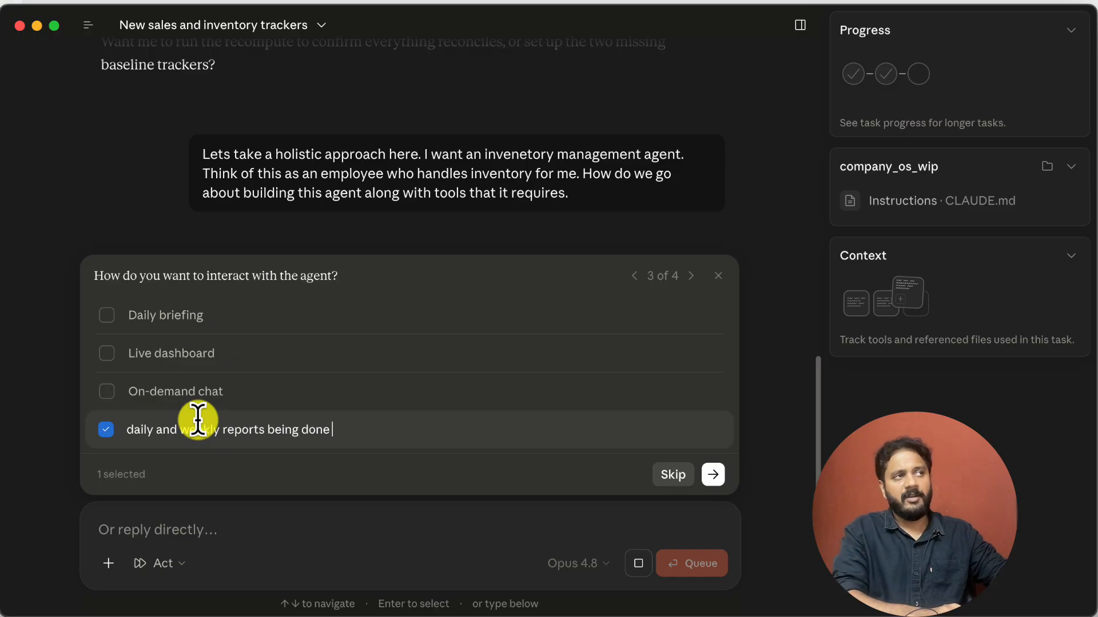
{"action": "type", "text": "in an automa"}
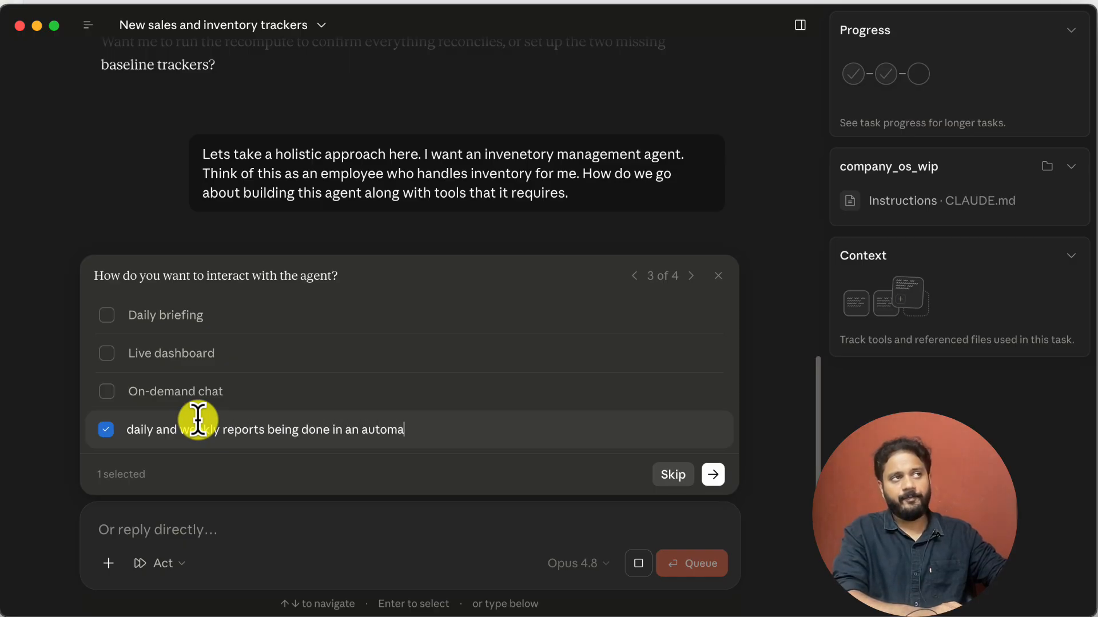
{"action": "type", "text": "ted way using the "}
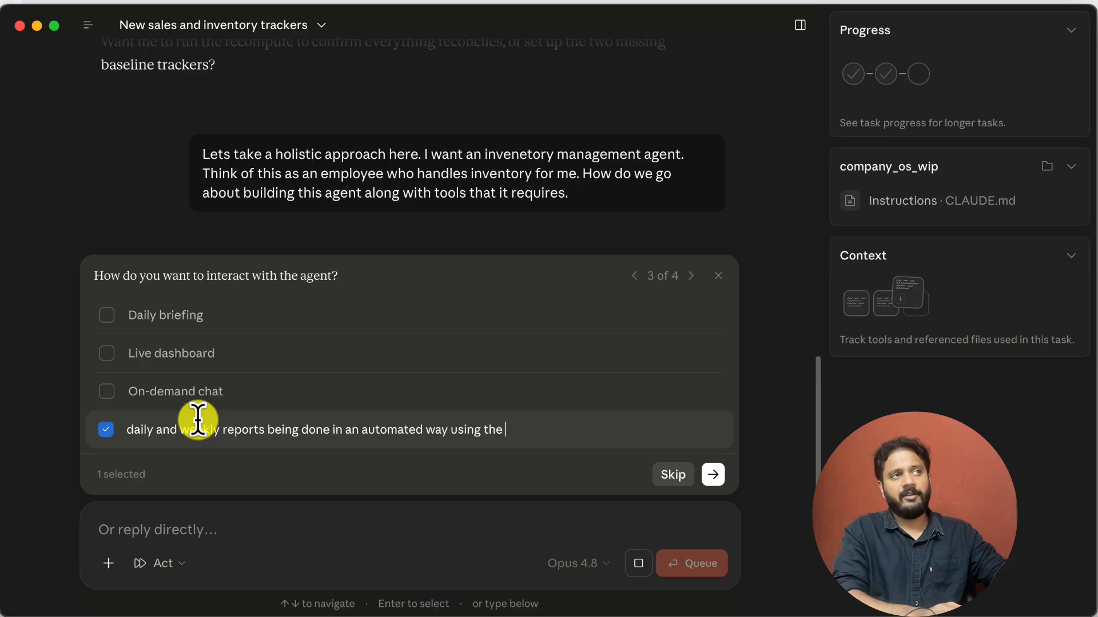
{"action": "type", "text": "/schedule option"}
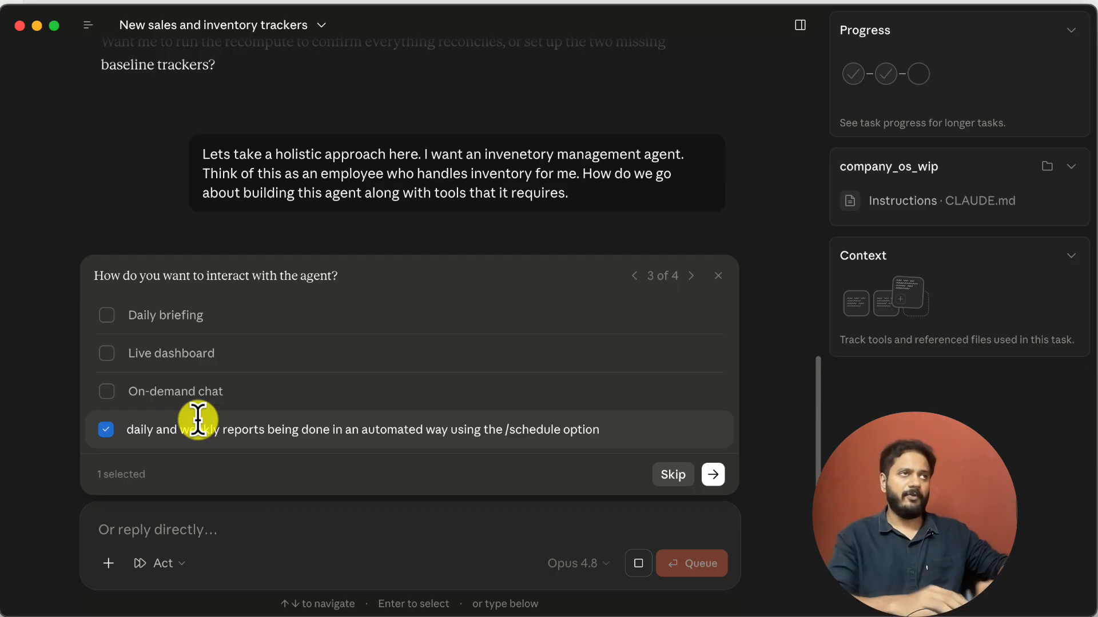
Extend the custom answer on interacting with the agent with "..inventory planning lets do it every week on Monday."
{"action": "type", "text": "..in"}
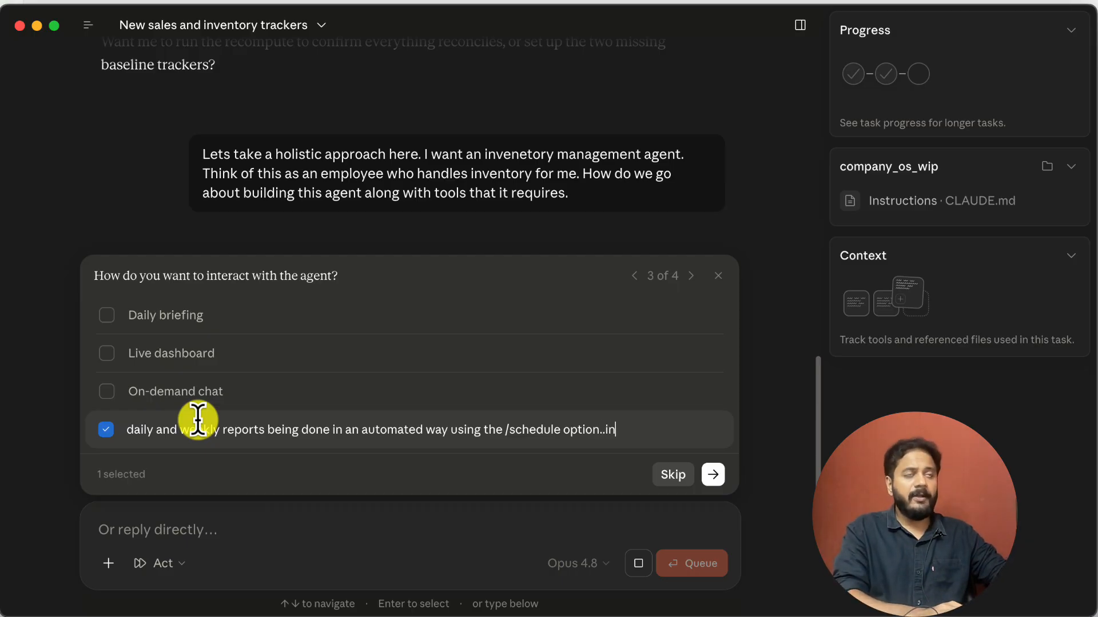
{"action": "type", "text": "ventory planning le"}
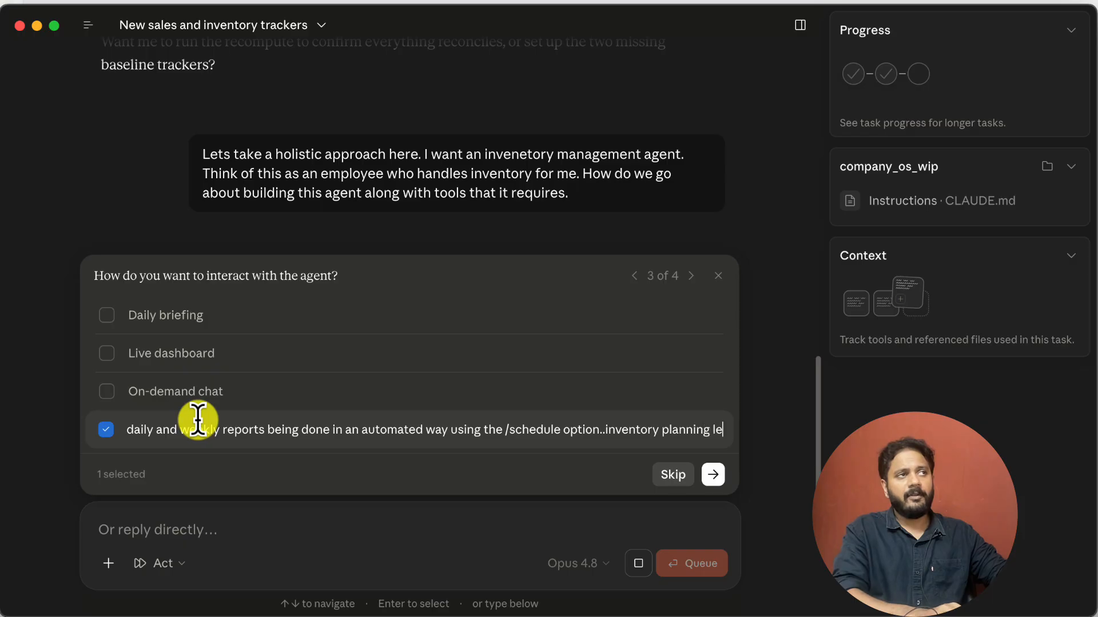
{"action": "type", "text": "ts do it every we"}
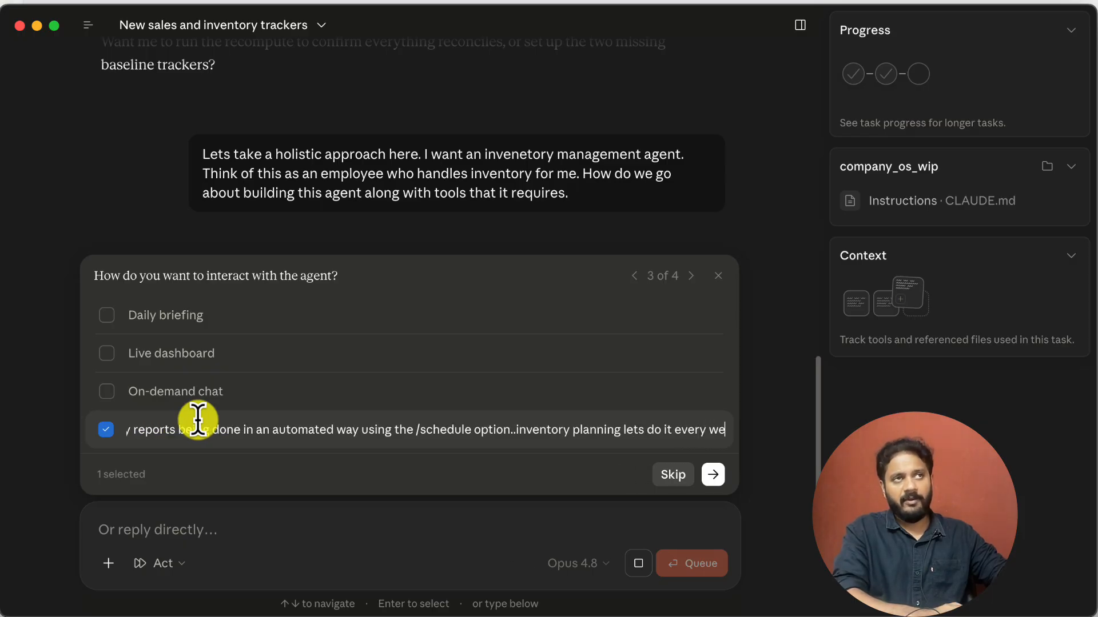
{"action": "type", "text": "ek on Monday"}
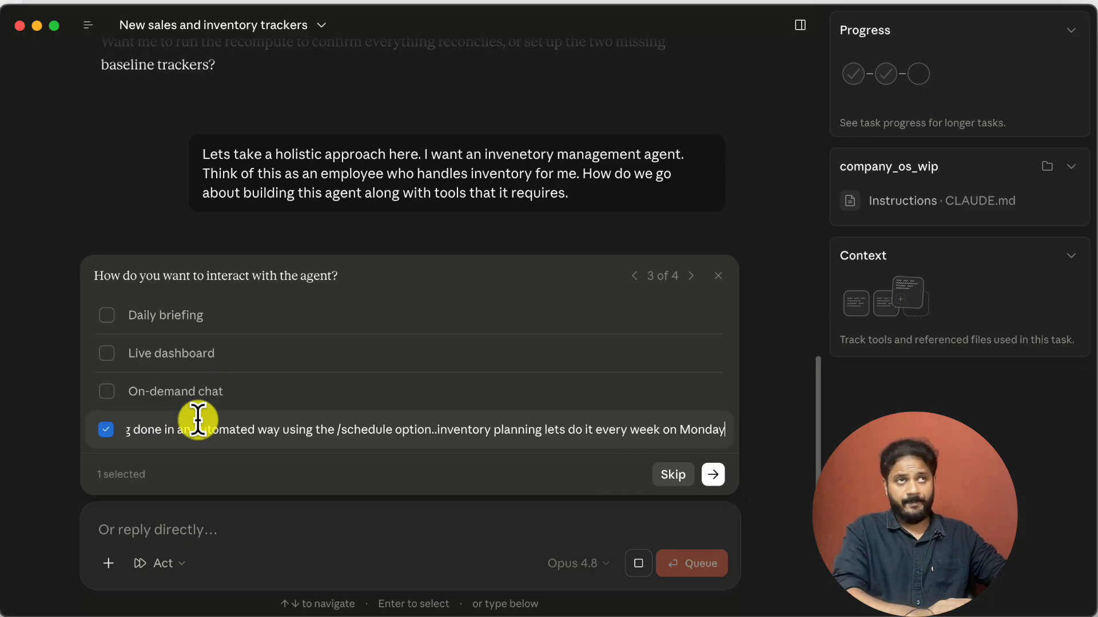
{"action": "type", "text": ".. Thi"}
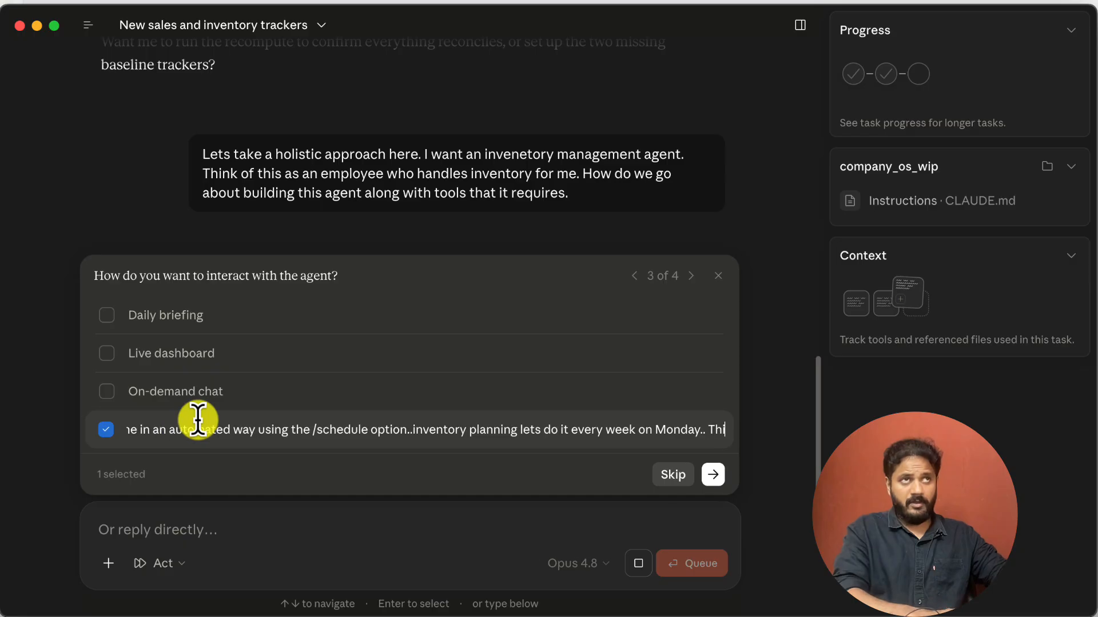
{"action": "type", "text": "s week we will do"}
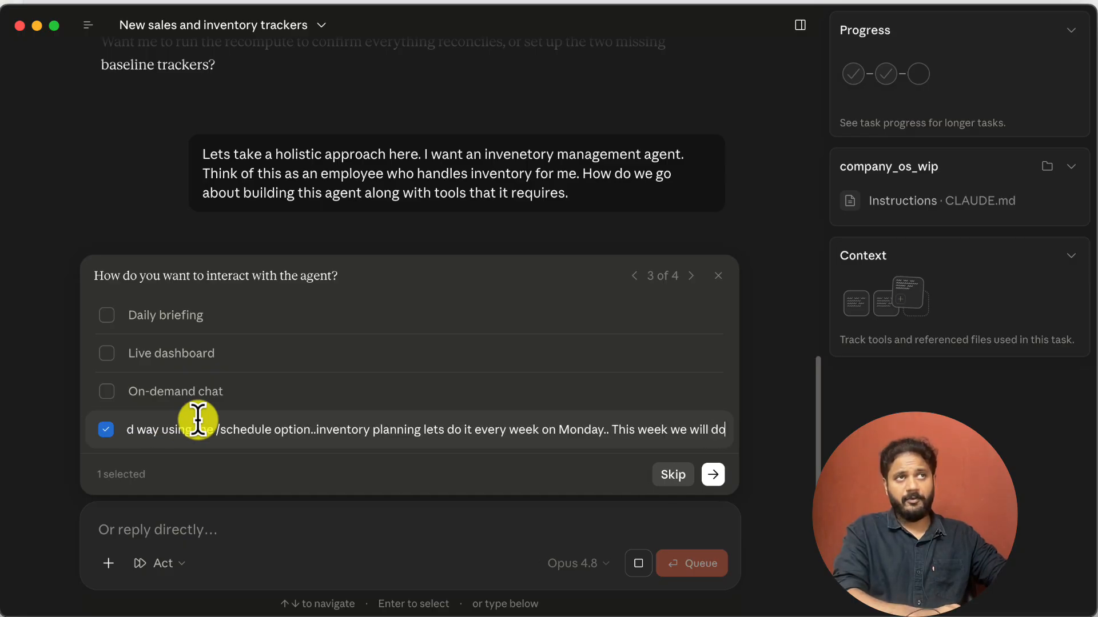
{"action": "type", "text": " it today manually."}
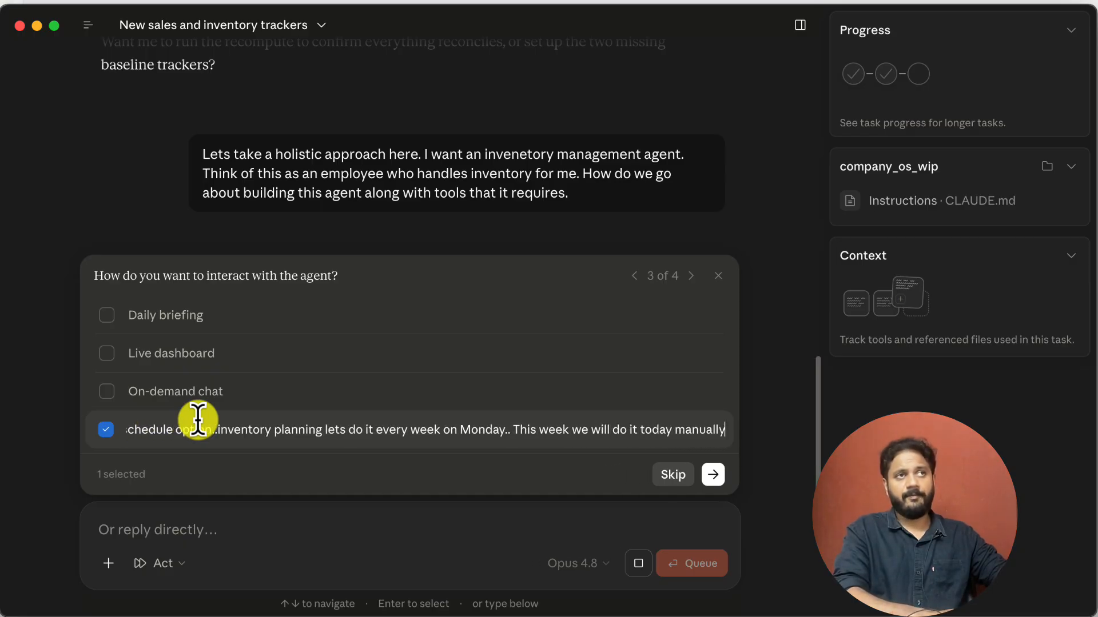
Finish the answer with ". This week we will do it today manually.", submit it, and choose Skills in this workspace for packaging
{"action": "left_click", "coordinate": [714, 480]}
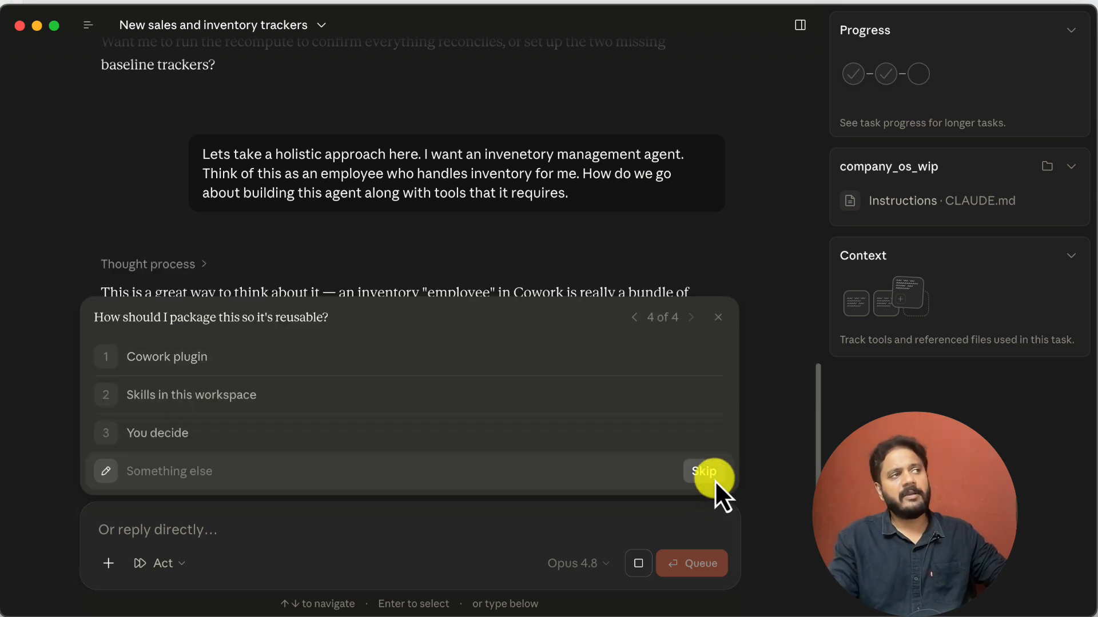
{"action": "left_click", "coordinate": [345, 395]}
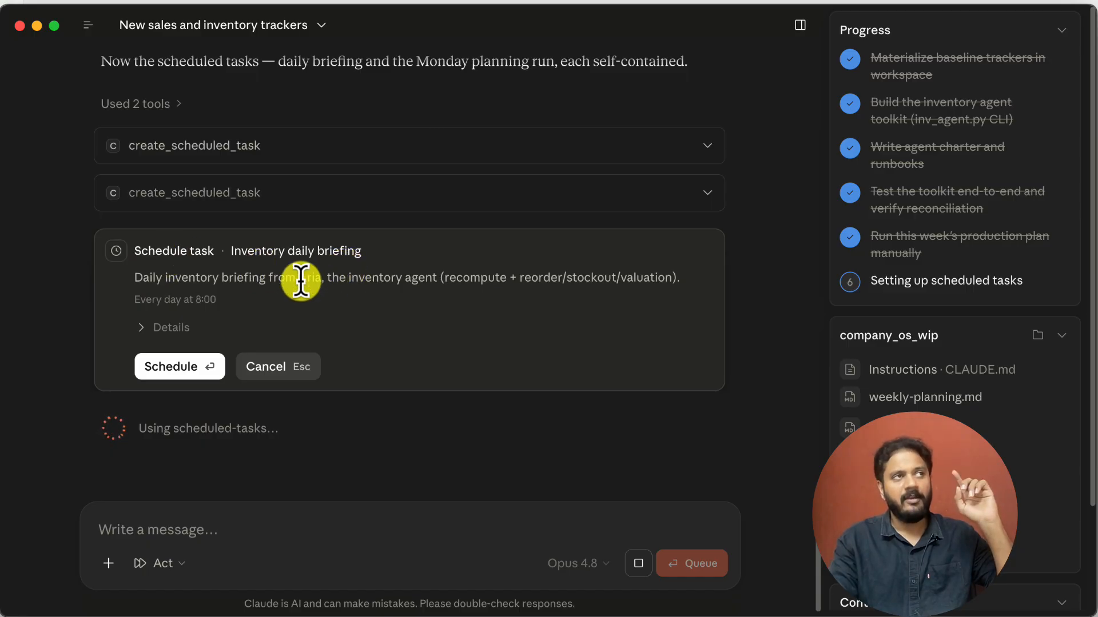
Send the message "hey lets try it out once and if I am happy lets schedule it."
{"action": "left_click", "coordinate": [237, 528]}
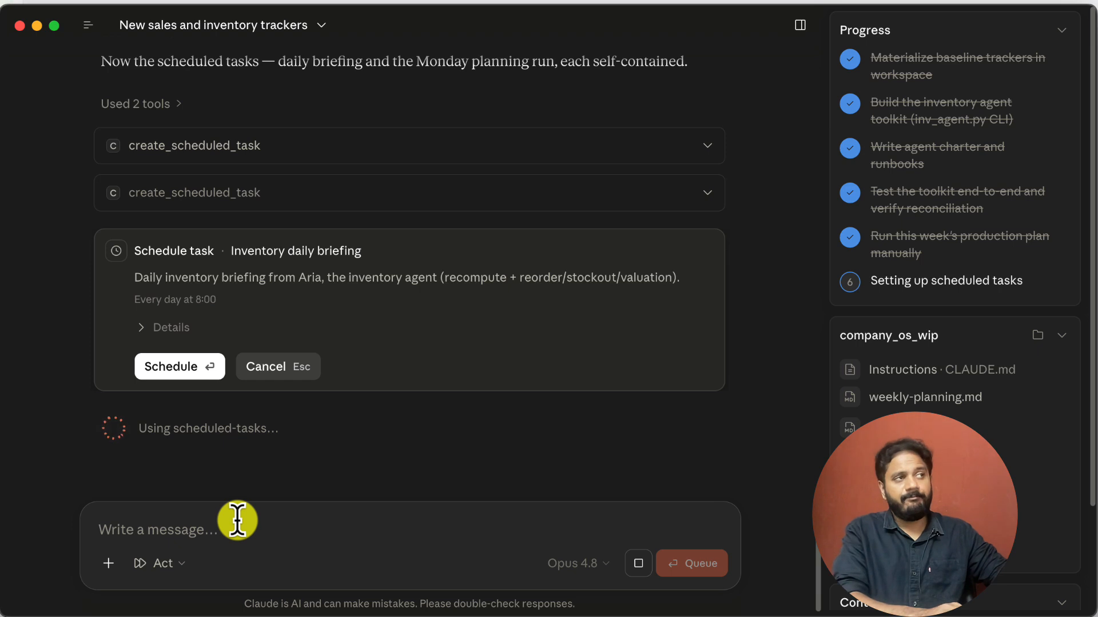
{"action": "type", "text": "hey lets try "}
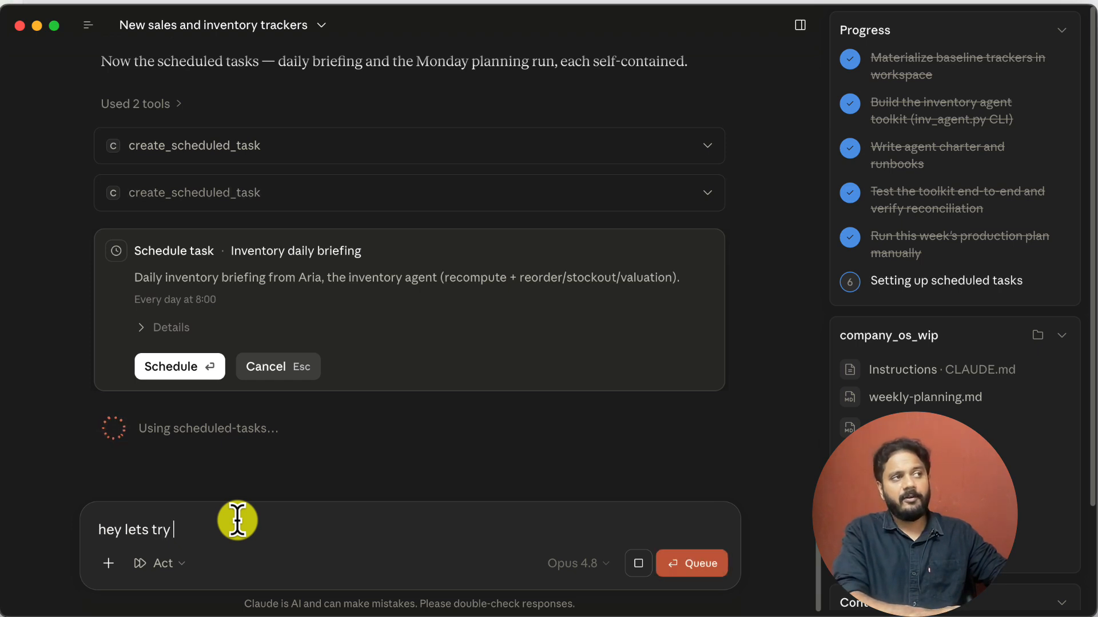
{"action": "type", "text": "it out one and "}
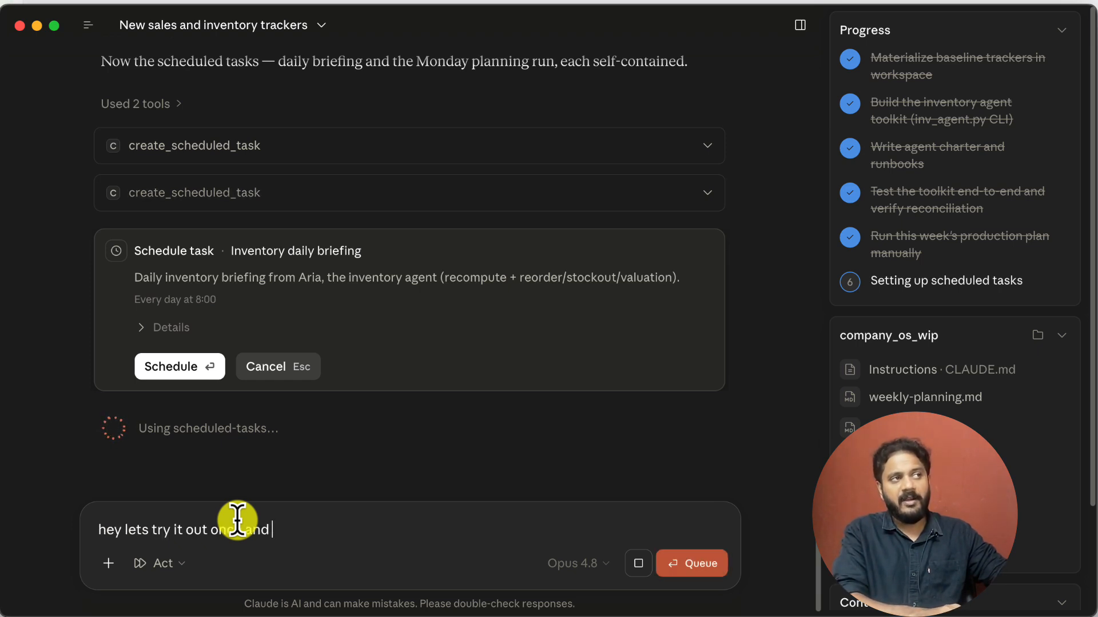
{"action": "type", "text": "if I am happ"}
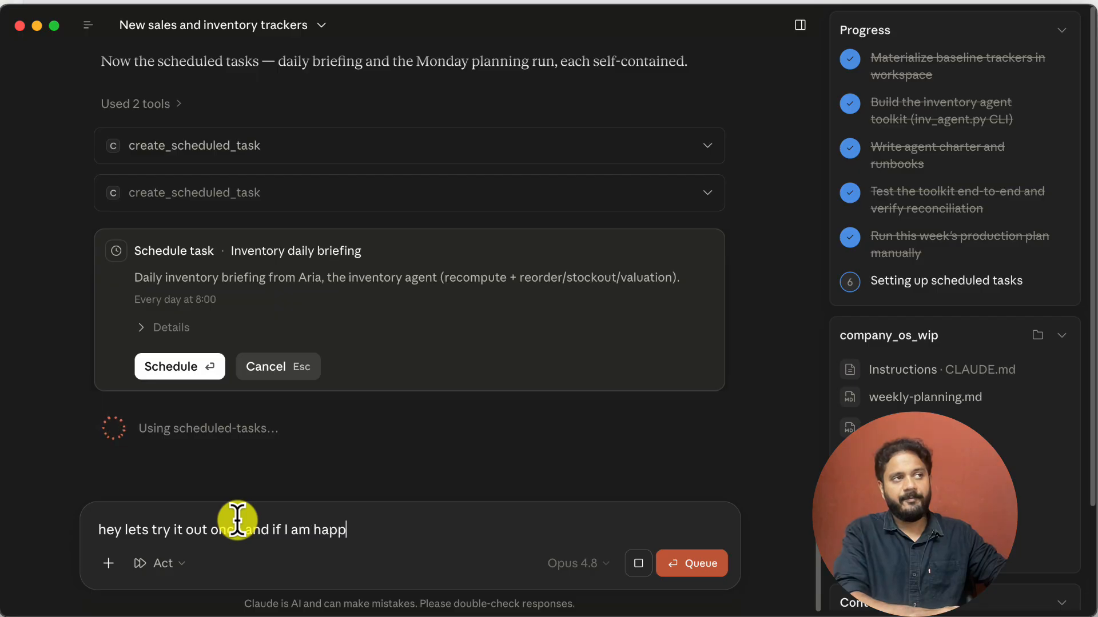
{"action": "type", "text": "y lets schedule it."}
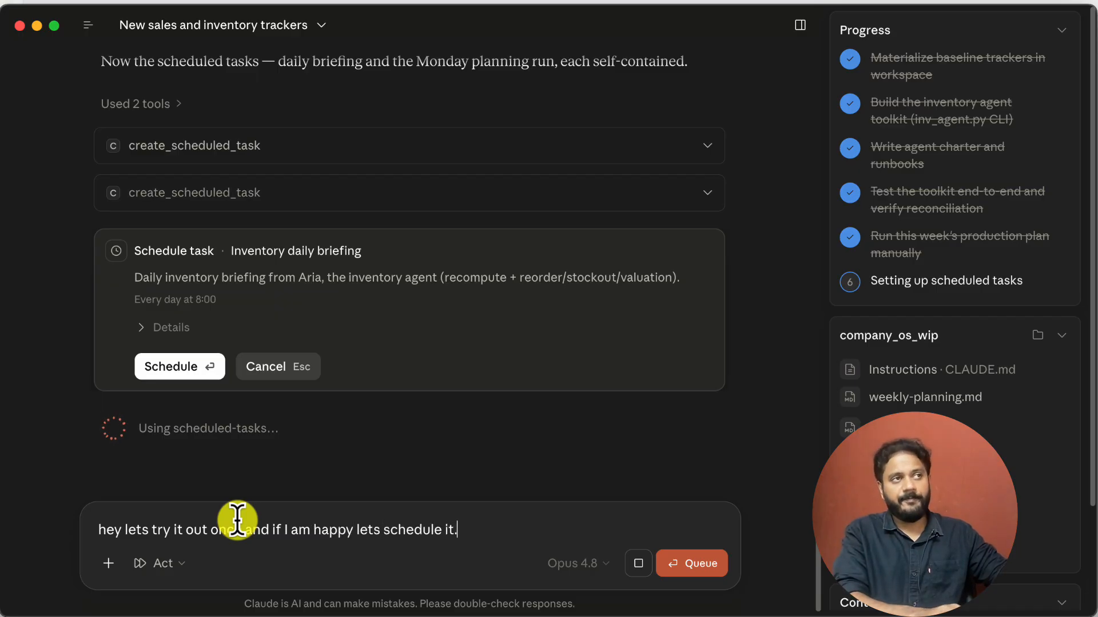
{"action": "key", "text": "Return"}
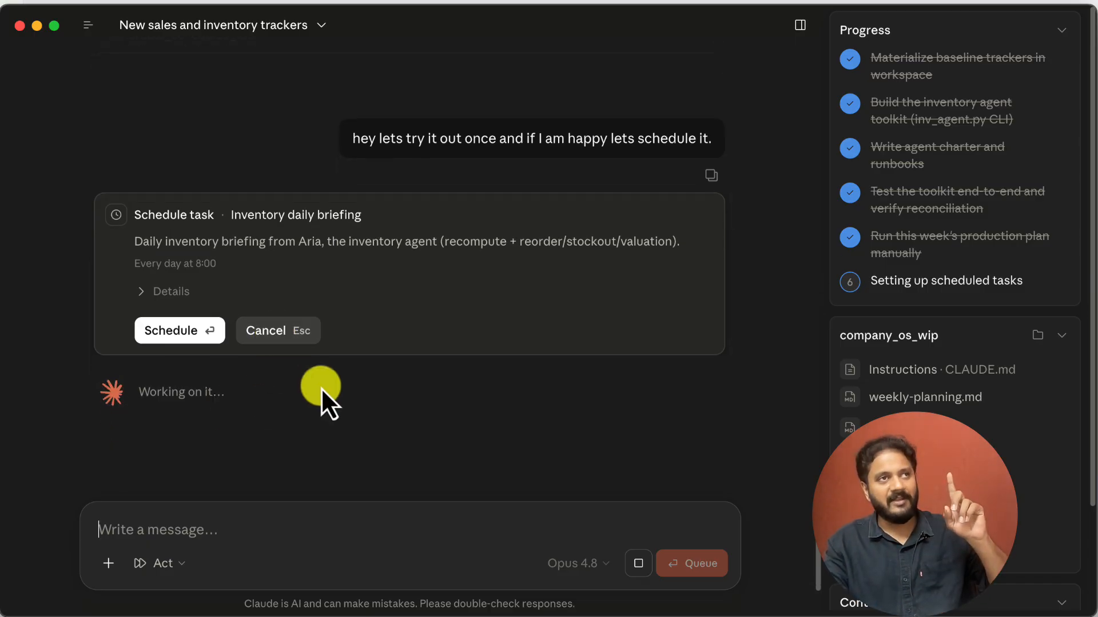
Decline the proposed schedules for the Inventory daily briefing and the Inventory weekly production plan
{"action": "left_click", "coordinate": [275, 336]}
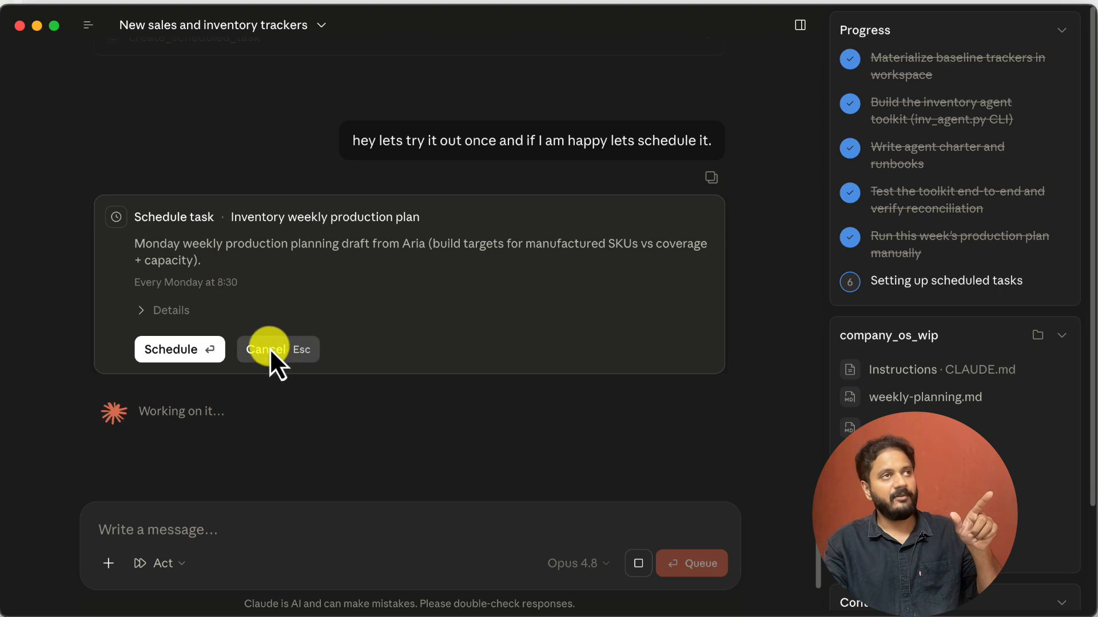
{"action": "left_click", "coordinate": [270, 346]}
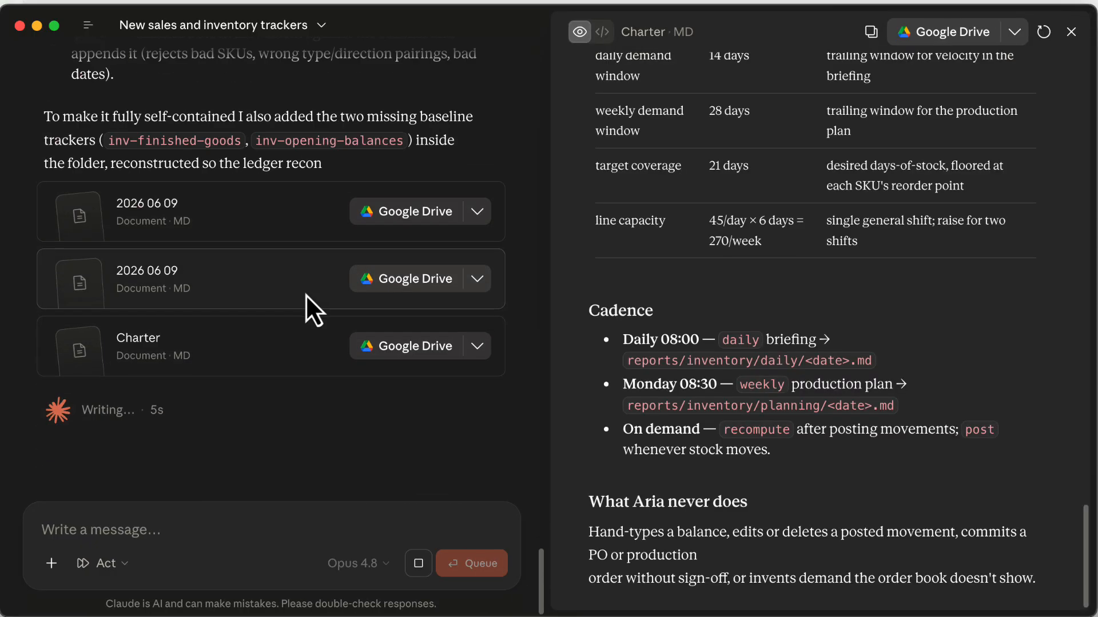
Open the Inventory Daily Briefing report and read its introduction and TL;DR points
{"action": "left_click", "coordinate": [190, 219]}
{"action": "left_click", "coordinate": [391, 395]}
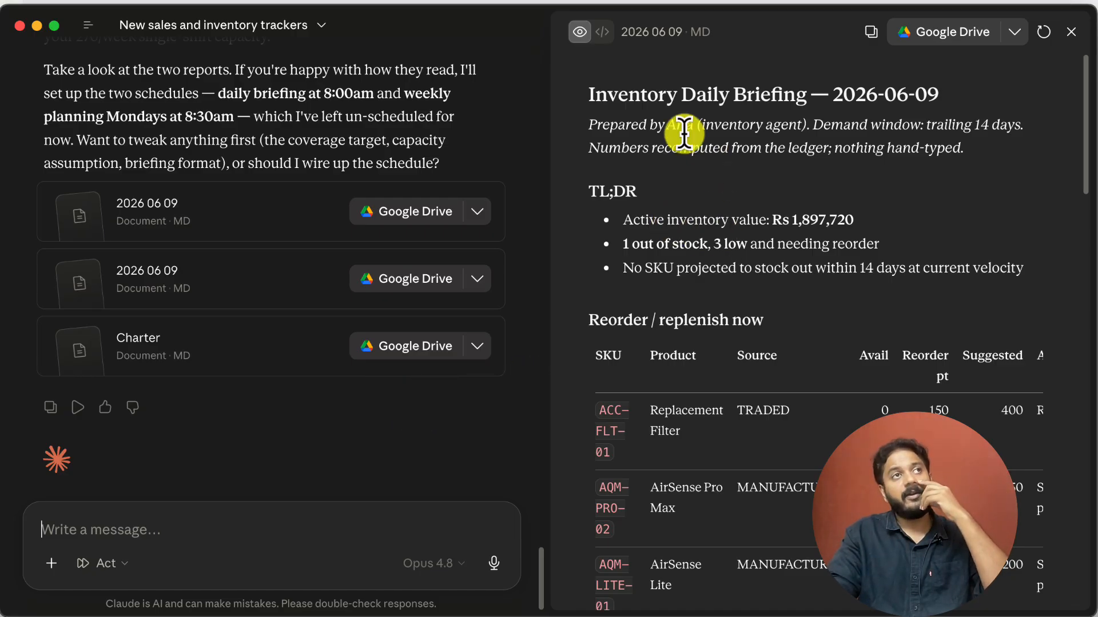
{"action": "left_click_drag", "start_coordinate": [594, 123], "coordinate": [741, 139]}
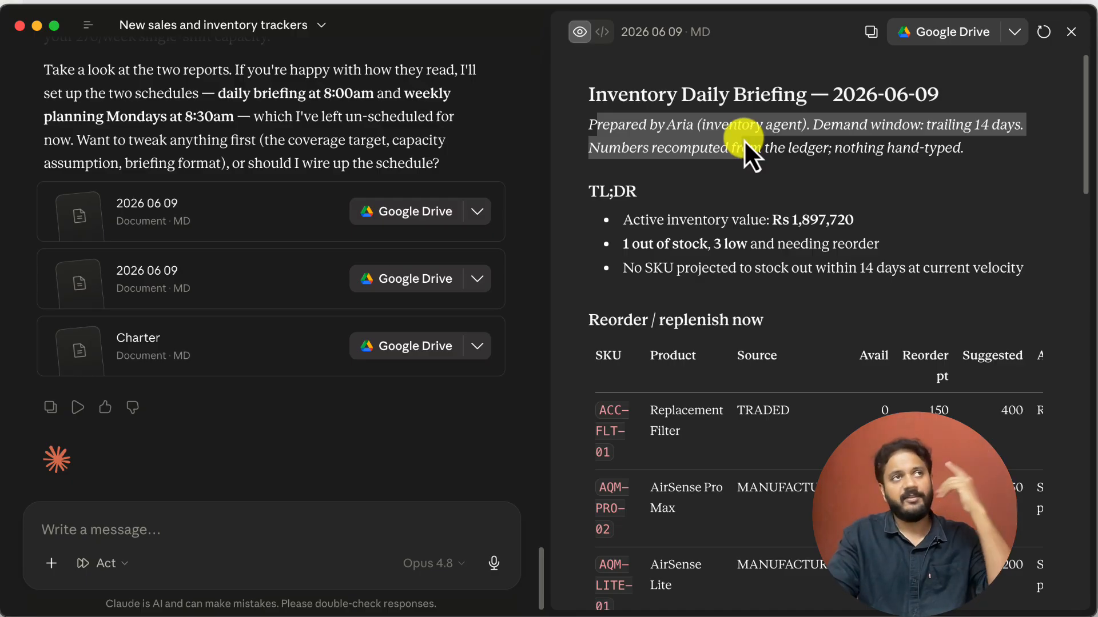
{"action": "scroll", "coordinate": [736, 169], "scroll_direction": "down", "scroll_amount": 1}
{"action": "left_click_drag", "start_coordinate": [623, 182], "coordinate": [846, 224]}
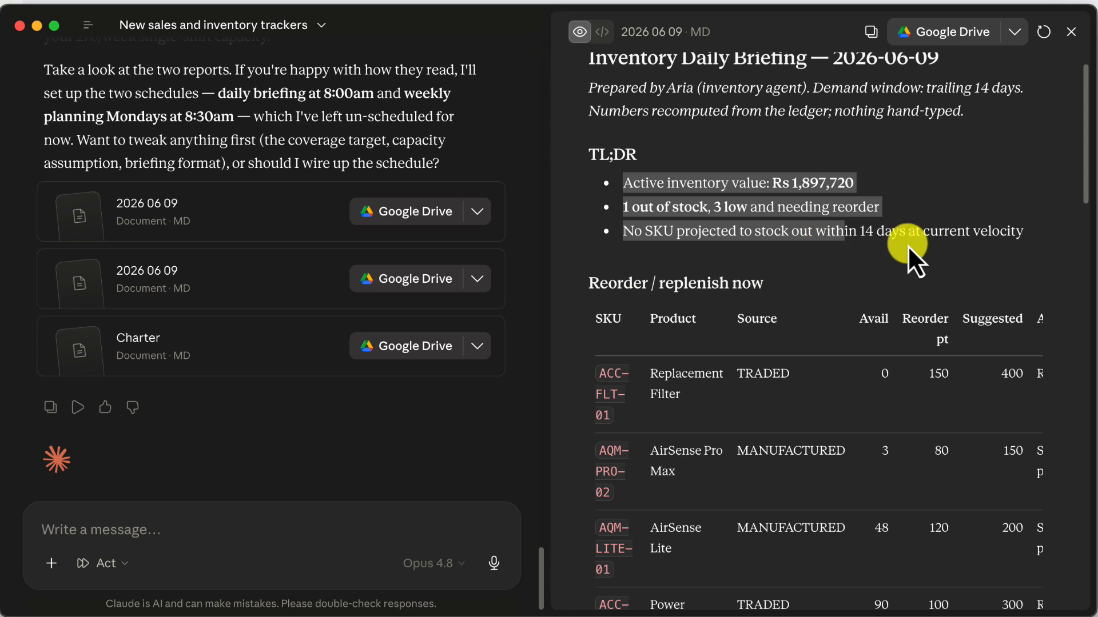
Examine the Replacement Filter row of the Reorder / replenish now table, from SKU and source to suggested quantity and action
{"action": "scroll", "coordinate": [960, 251], "scroll_direction": "down", "scroll_amount": 3}
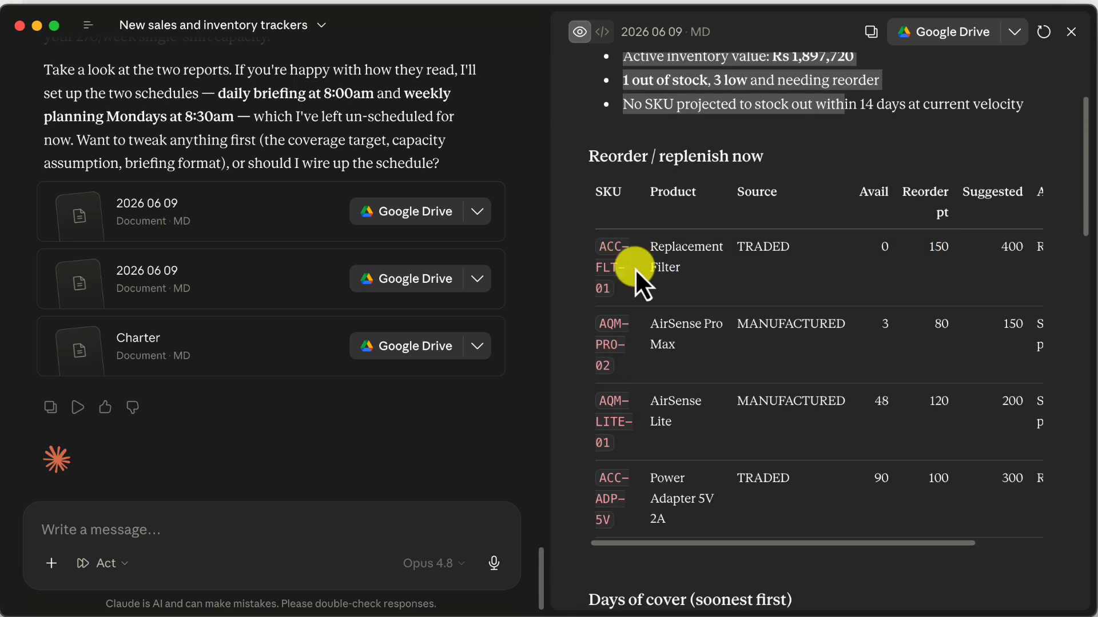
{"action": "left_click_drag", "start_coordinate": [622, 246], "coordinate": [625, 283]}
{"action": "left_click_drag", "start_coordinate": [666, 250], "coordinate": [676, 268]}
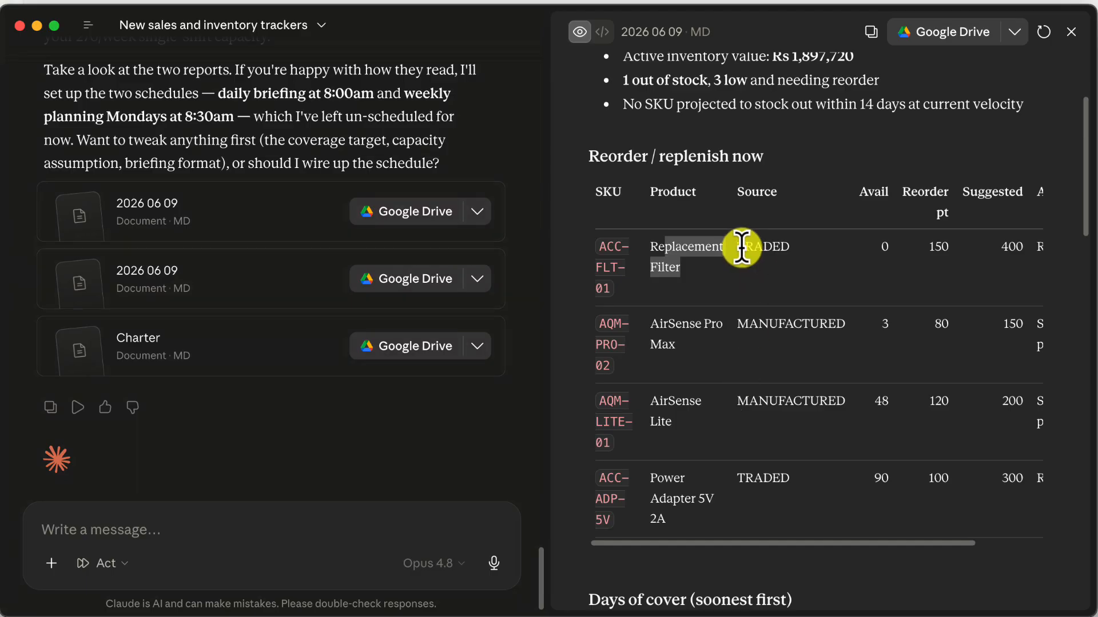
{"action": "left_click_drag", "start_coordinate": [743, 247], "coordinate": [796, 253]}
{"action": "left_click_drag", "start_coordinate": [807, 542], "coordinate": [931, 535]}
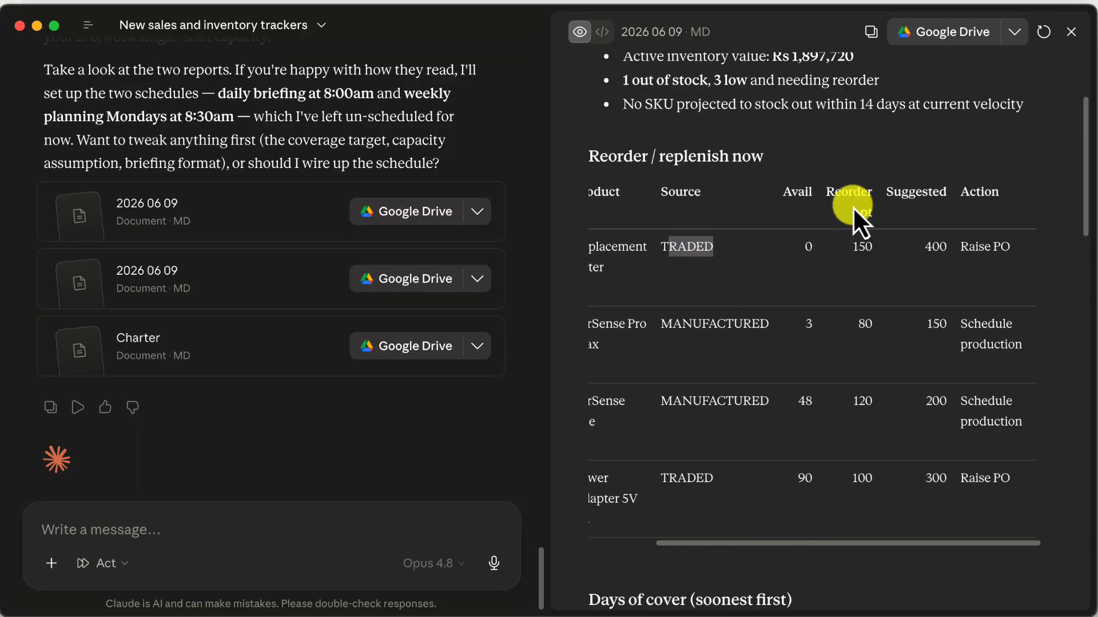
{"action": "double_click", "coordinate": [858, 244]}
{"action": "left_click_drag", "start_coordinate": [922, 251], "coordinate": [967, 252]}
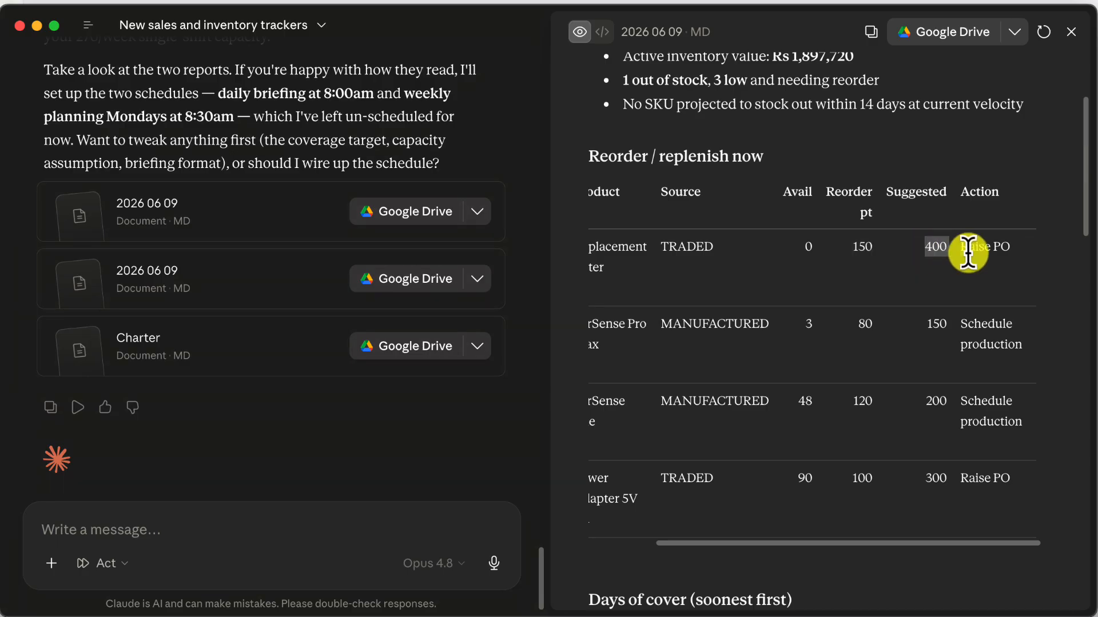
{"action": "left_click", "coordinate": [1009, 251]}
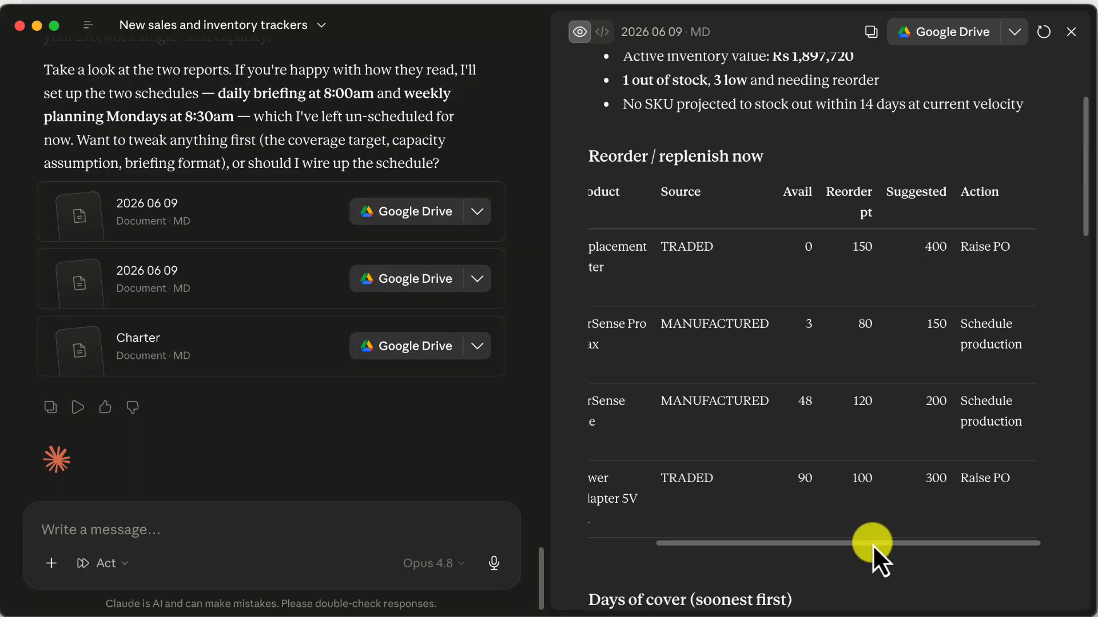
Compare the recommended actions for the AirSense Pro Max and Power Adapter rows in the reorder table
{"action": "left_click_drag", "start_coordinate": [873, 546], "coordinate": [733, 526]}
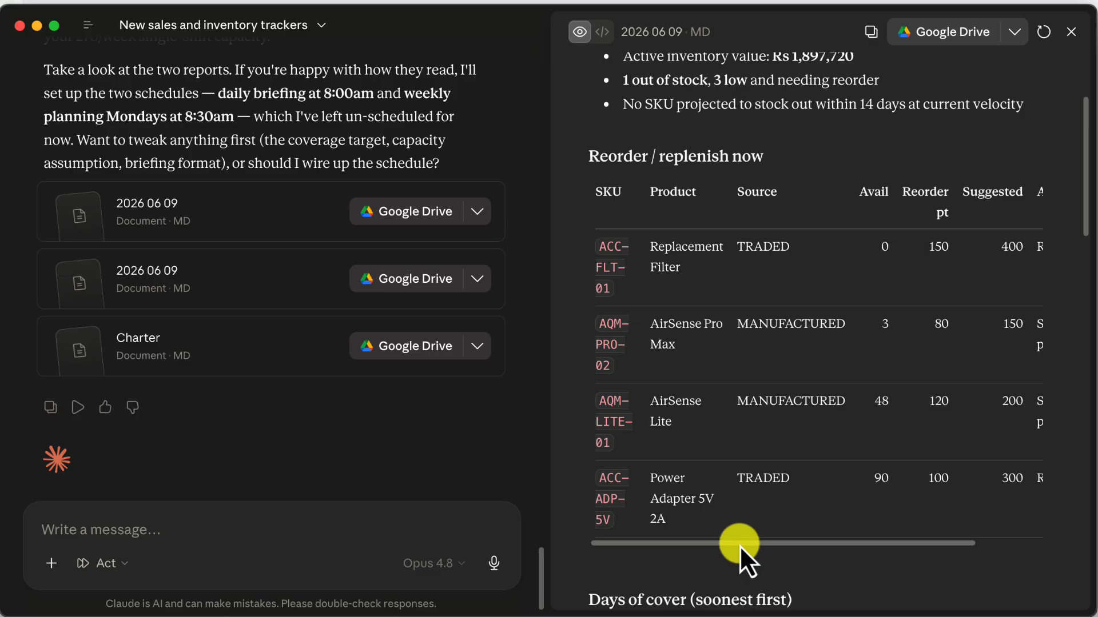
{"action": "left_click_drag", "start_coordinate": [739, 545], "coordinate": [953, 479]}
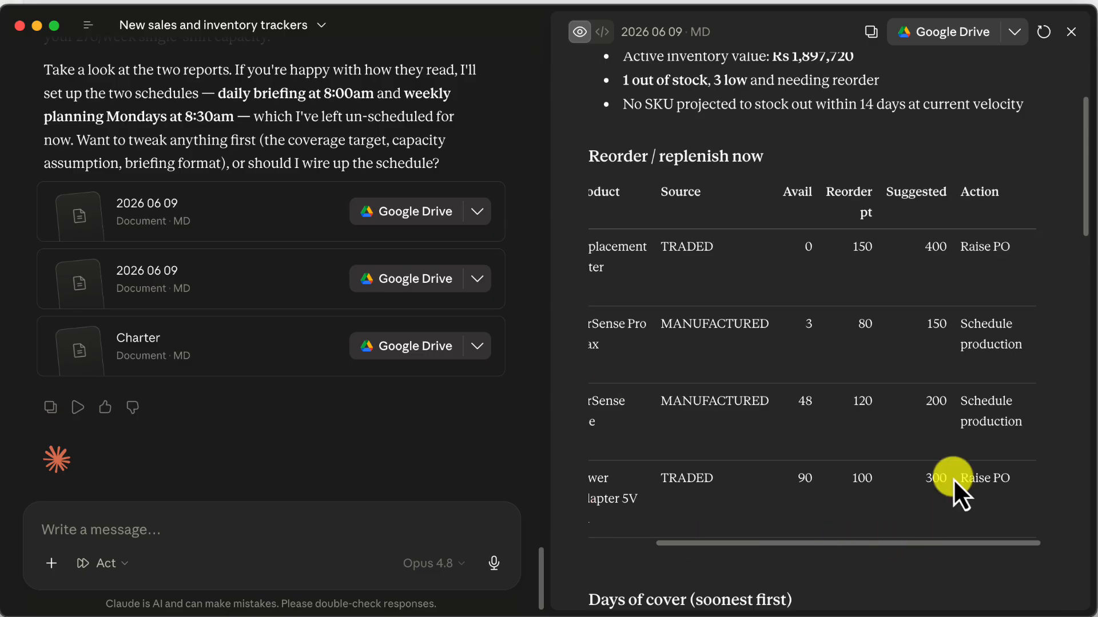
{"action": "left_click_drag", "start_coordinate": [961, 325], "coordinate": [1021, 340]}
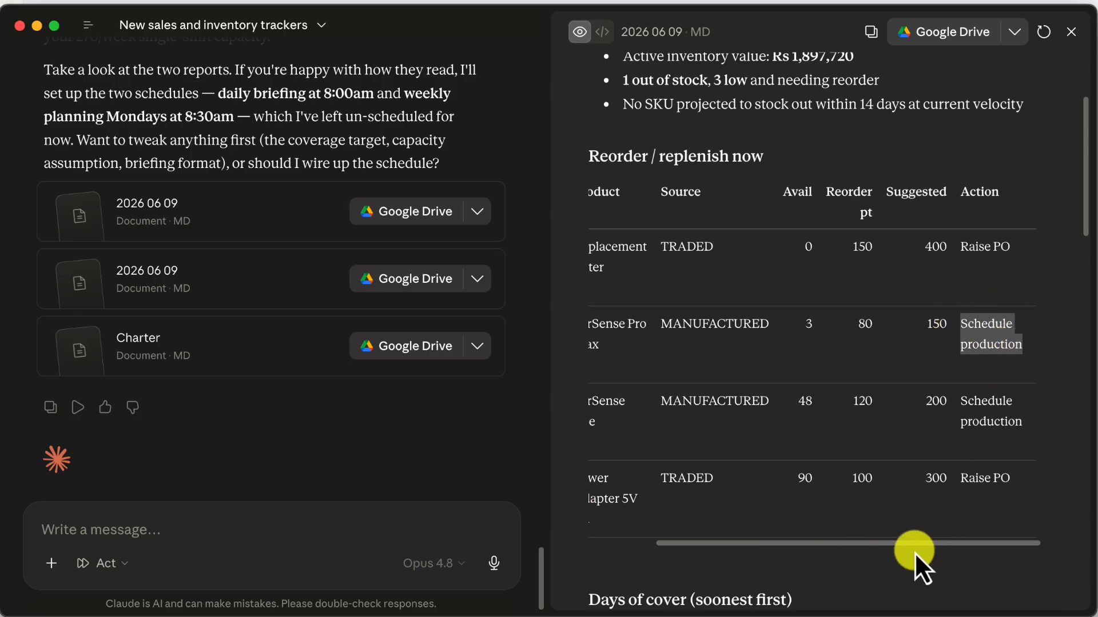
{"action": "left_click_drag", "start_coordinate": [914, 550], "coordinate": [804, 558]}
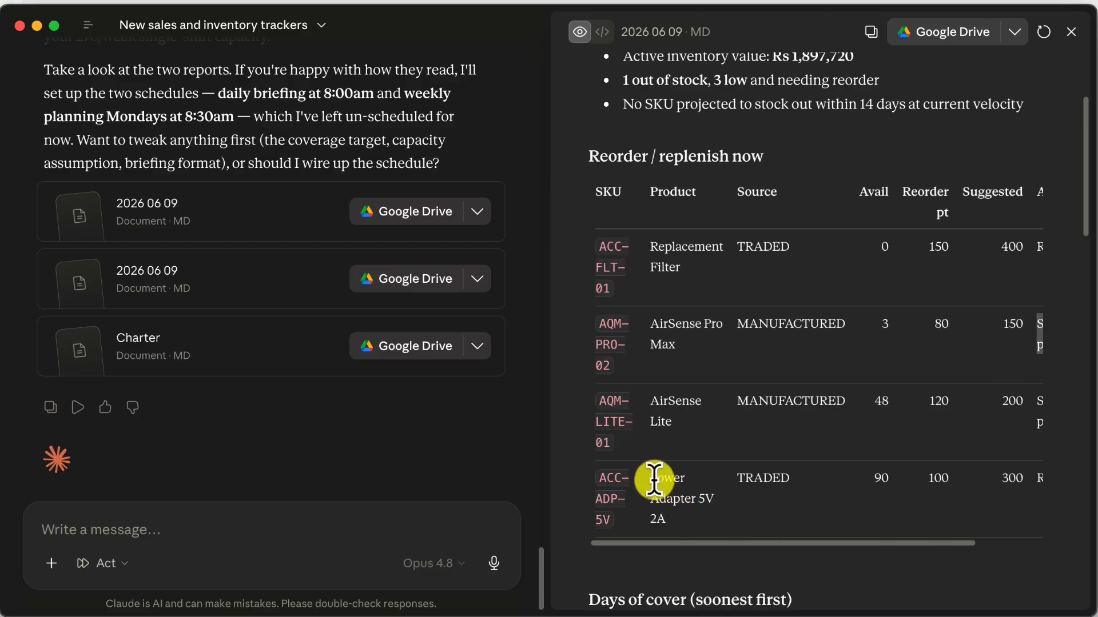
{"action": "left_click_drag", "start_coordinate": [730, 544], "coordinate": [1013, 485]}
Examine the Days of cover table, focusing on the AirSense Pro Max's daily velocity, days of cover and estimated stockout date
{"action": "scroll", "coordinate": [957, 499], "scroll_direction": "down", "scroll_amount": 6}
{"action": "scroll", "coordinate": [957, 499], "scroll_direction": "down", "scroll_amount": 1}
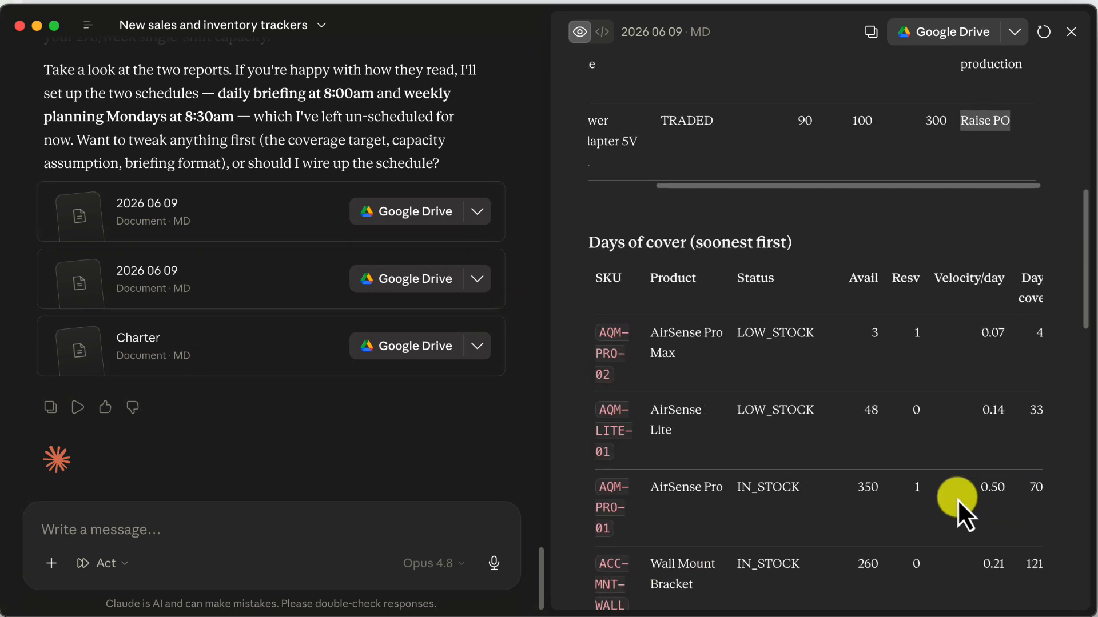
{"action": "scroll", "coordinate": [957, 499], "scroll_direction": "down", "scroll_amount": 3}
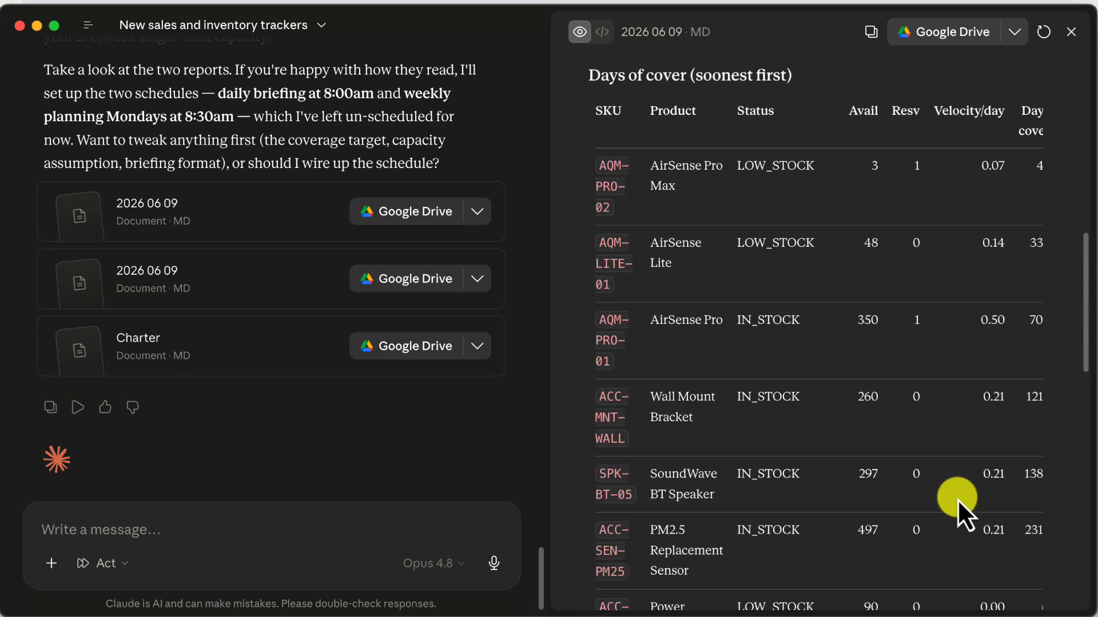
{"action": "scroll", "coordinate": [958, 499], "scroll_direction": "up", "scroll_amount": 1}
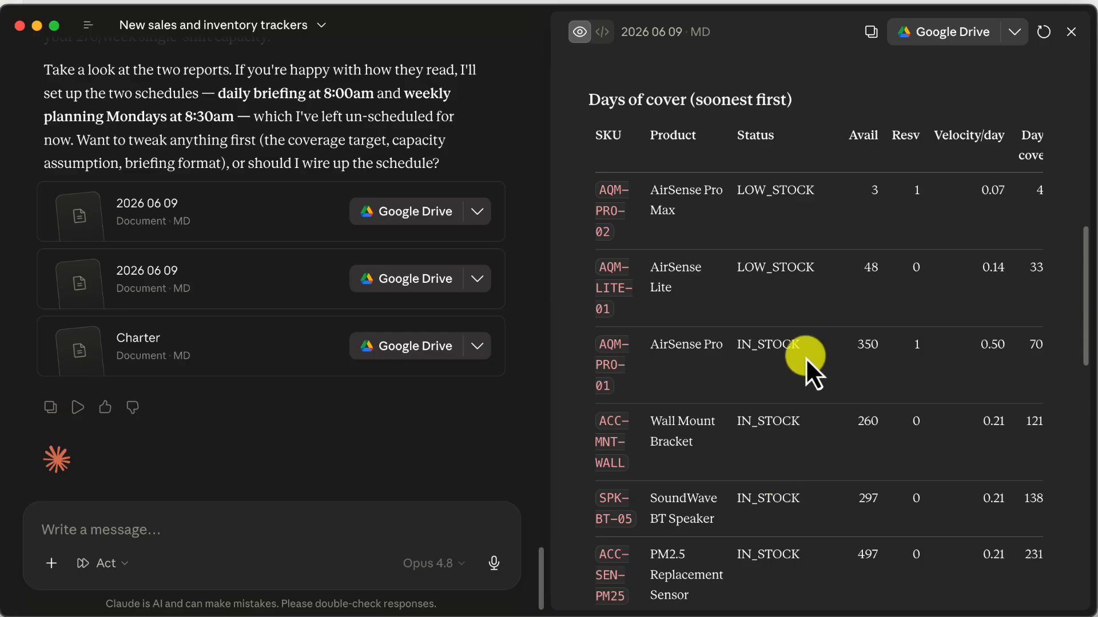
{"action": "scroll", "coordinate": [806, 358], "scroll_direction": "right", "scroll_amount": 3}
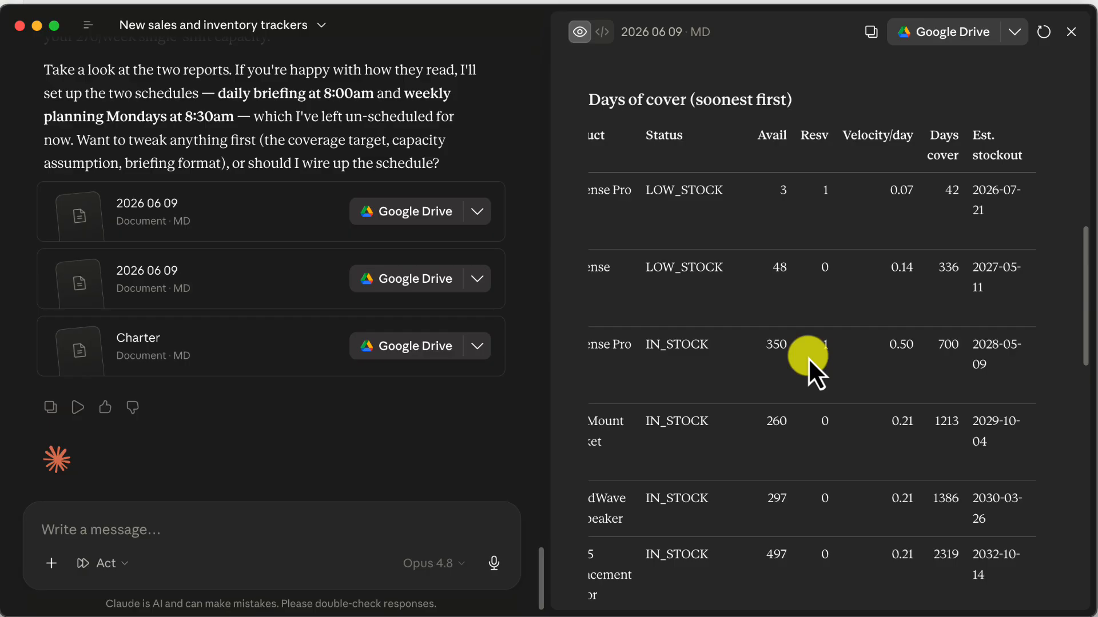
{"action": "double_click", "coordinate": [902, 192]}
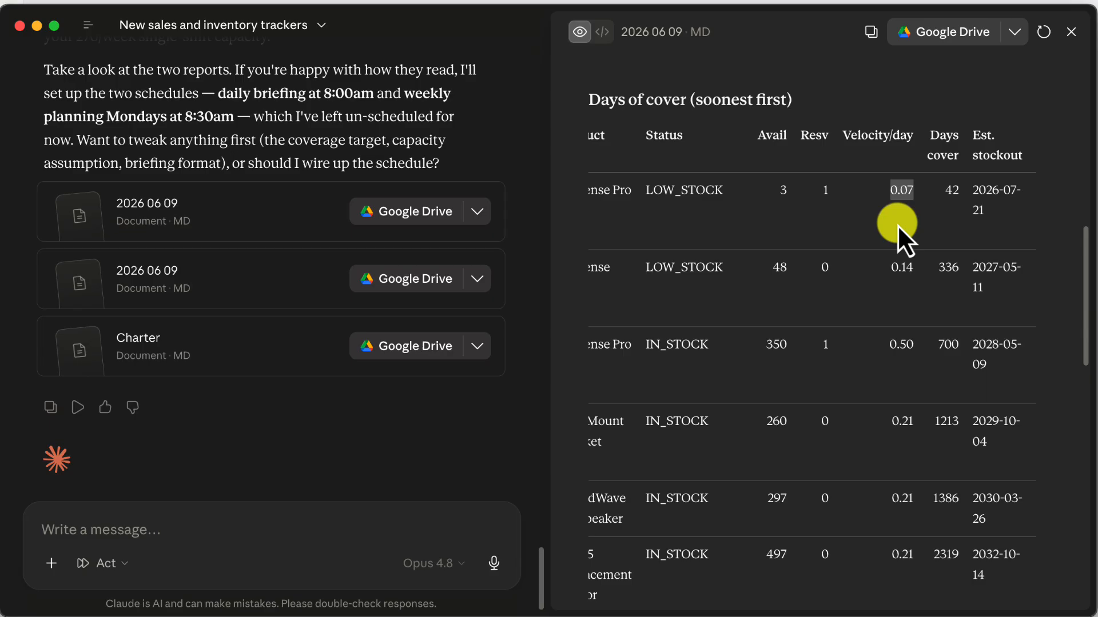
{"action": "scroll", "coordinate": [790, 162], "scroll_direction": "left", "scroll_amount": 3}
{"action": "scroll", "coordinate": [790, 163], "scroll_direction": "right", "scroll_amount": 3}
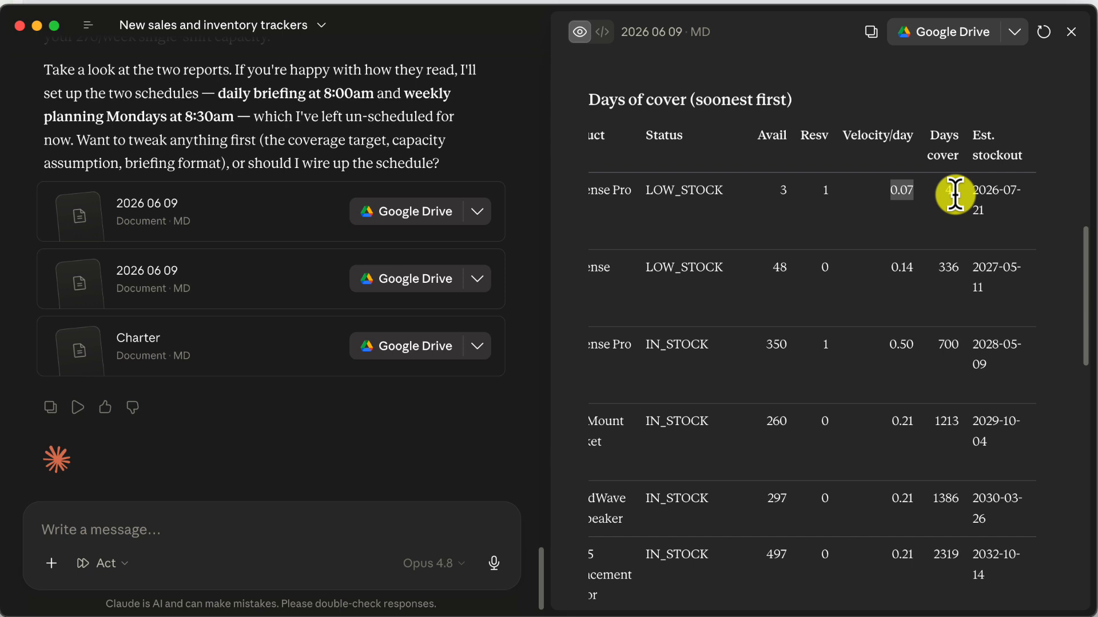
{"action": "left_click_drag", "start_coordinate": [979, 189], "coordinate": [1000, 236]}
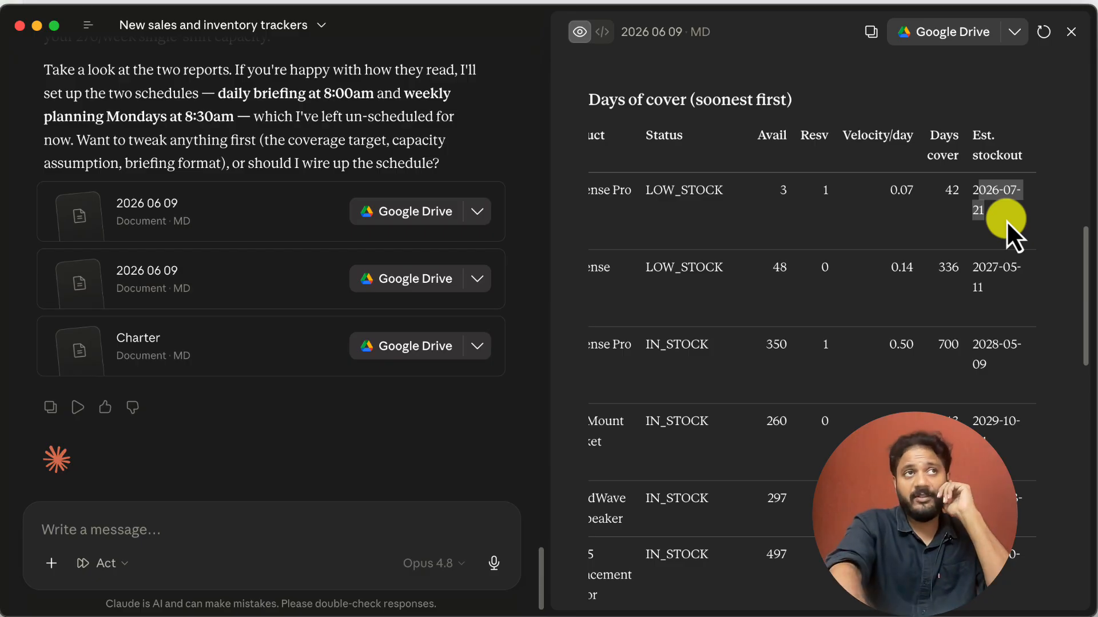
{"action": "scroll", "coordinate": [1009, 235], "scroll_direction": "left", "scroll_amount": 4}
{"action": "scroll", "coordinate": [1010, 235], "scroll_direction": "right", "scroll_amount": 4}
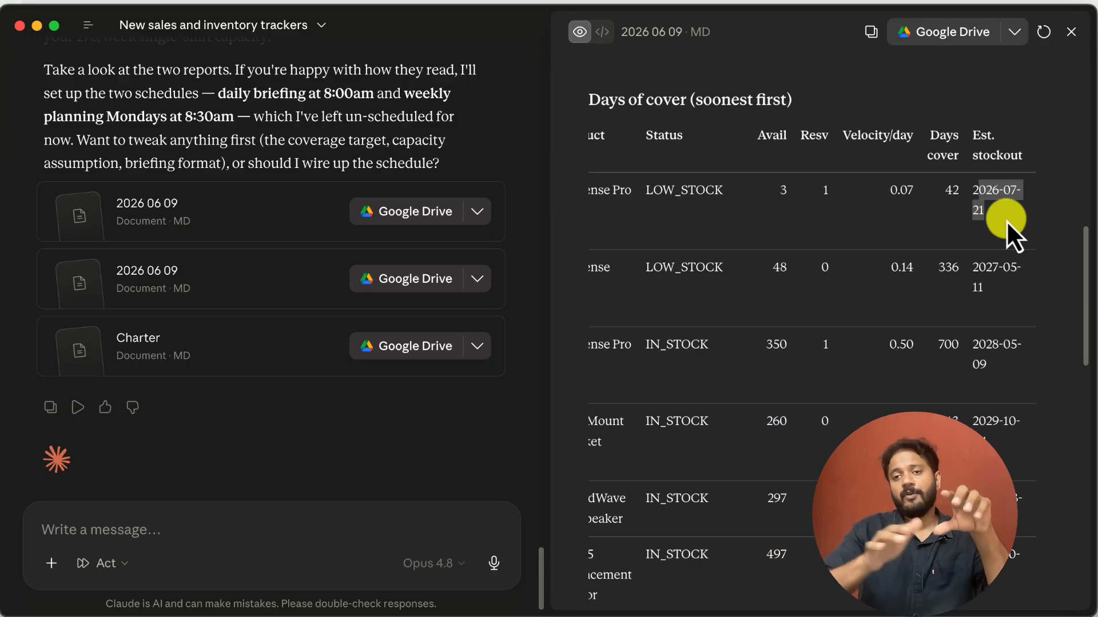